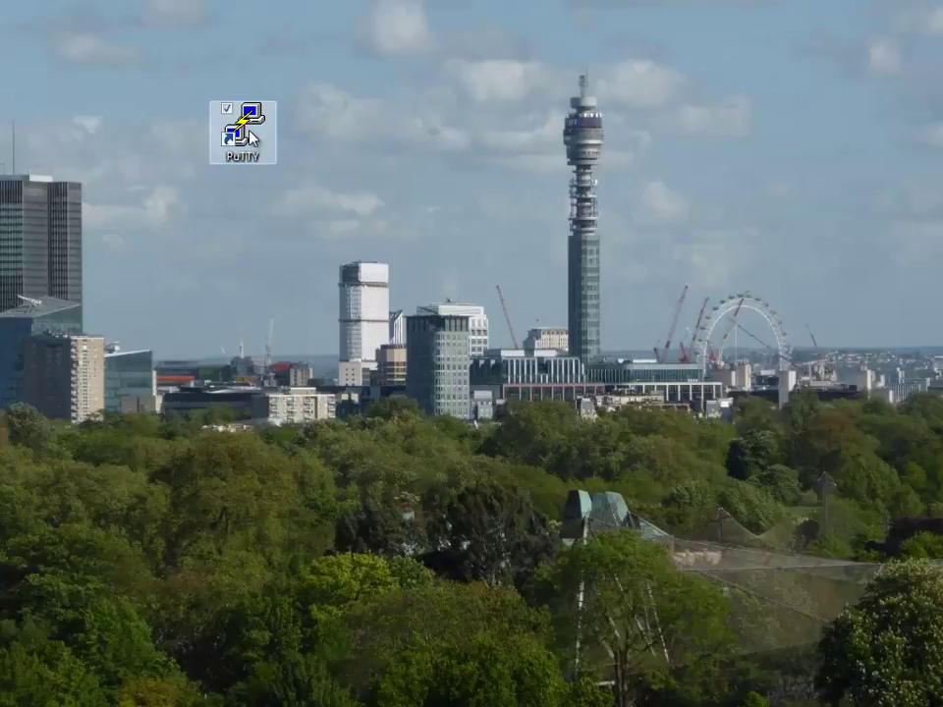
Connect PuTTY over SSH port 22 to grizzly.ecs.wmin.ac.uk with X11 forwarding enabled.
double_click(251, 137)
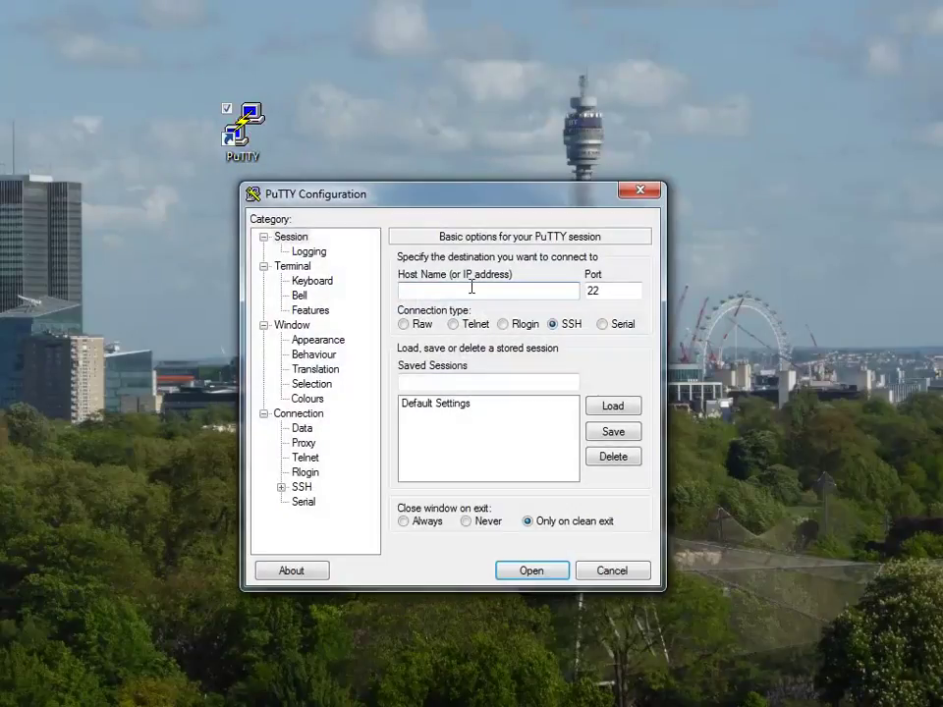
type("grizzly.ecs.wmin.ac.uk")
left_click(281, 488)
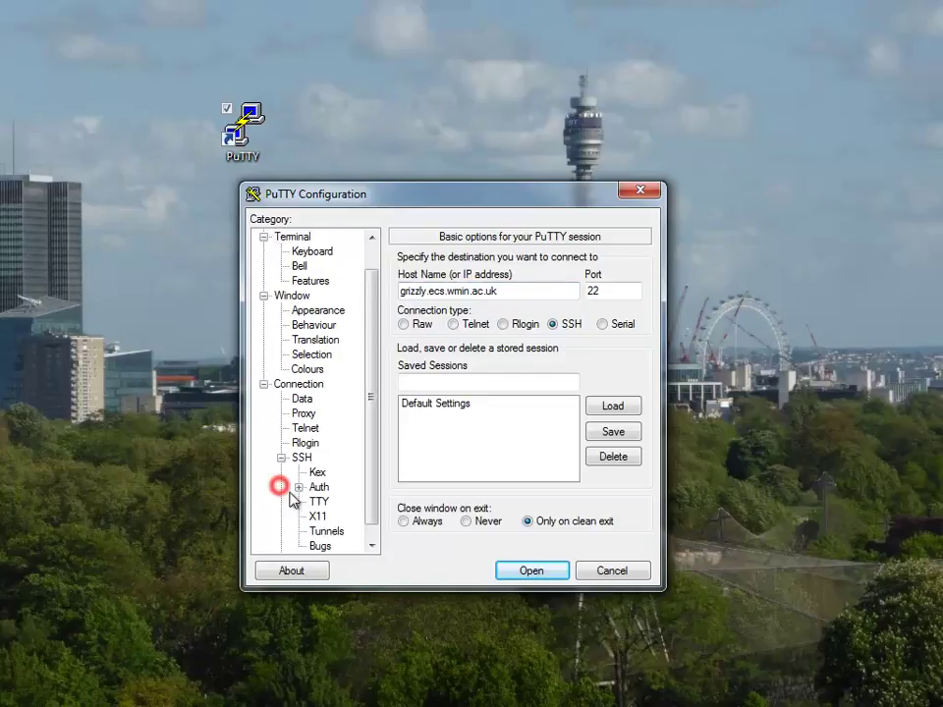
left_click(317, 502)
left_click(403, 274)
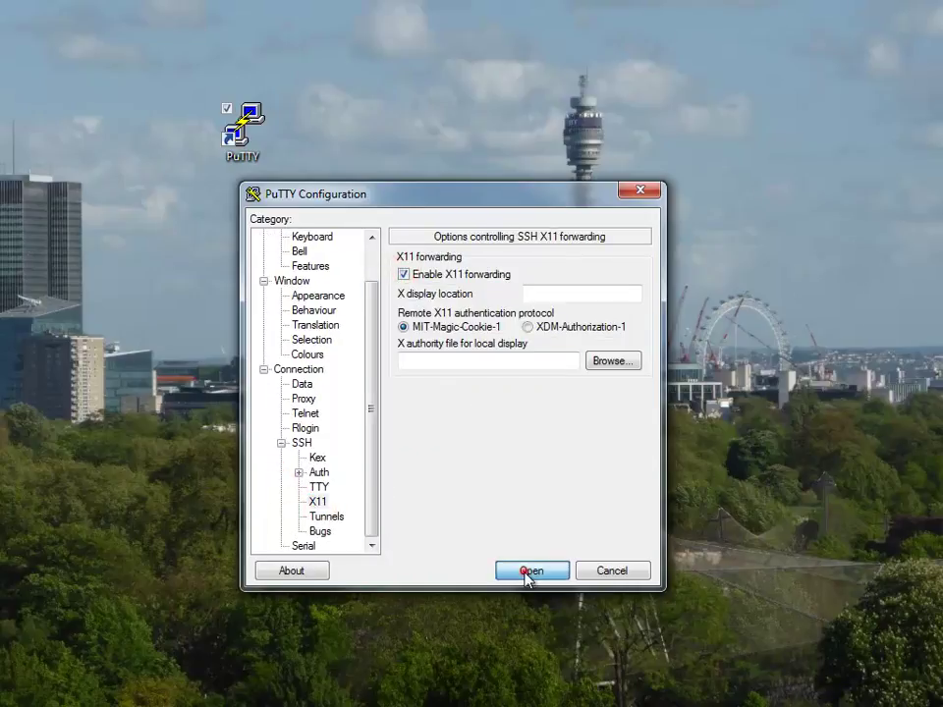
left_click(528, 572)
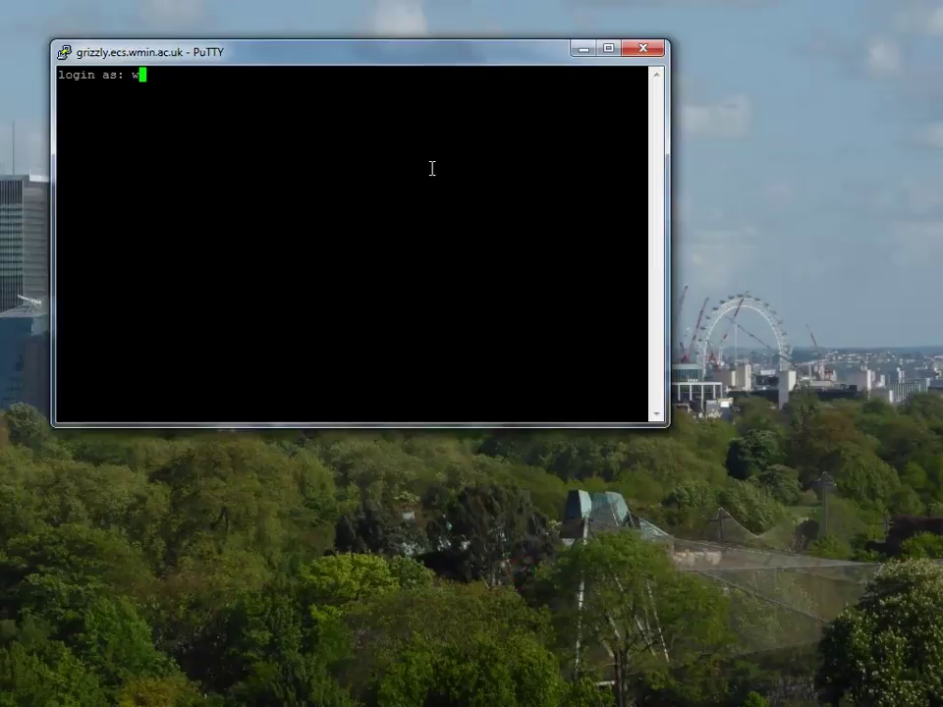
Log in with the account username, load the chipwise module, and start ChipWise from the chipwise folder.
type("ooda")
key("Return")
key("Return")
type("module load chipwise")
key("Return")
type("cd chipswise")
key("Return")
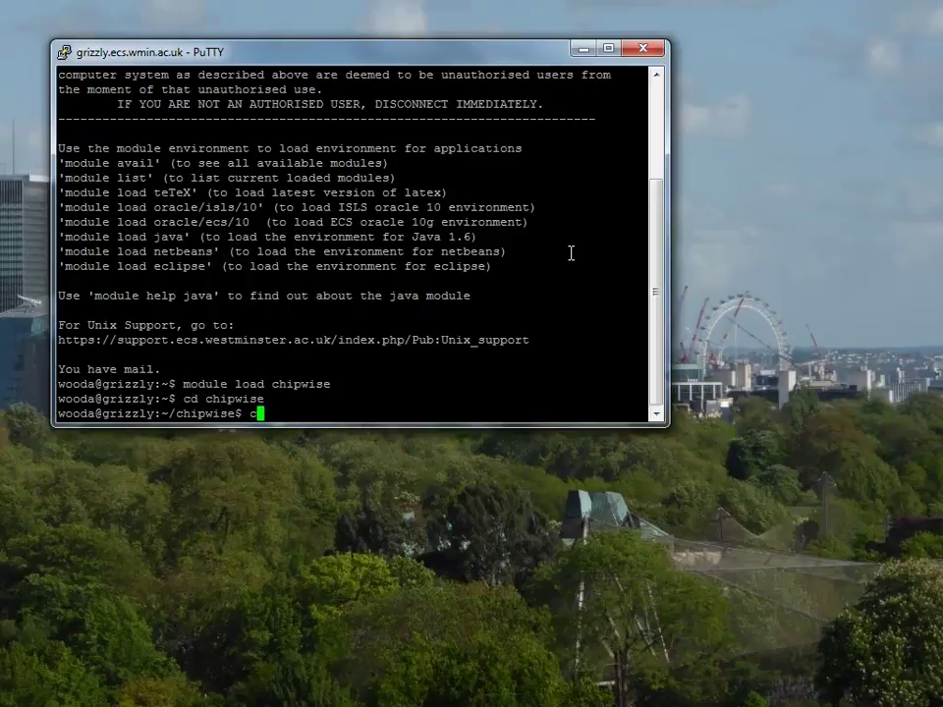
type("chipwise")
key("Return")
Enter muxdemo as the design name in the Manager's Name selection.
left_click(41, 42)
left_click(45, 87)
type("muxdemo")
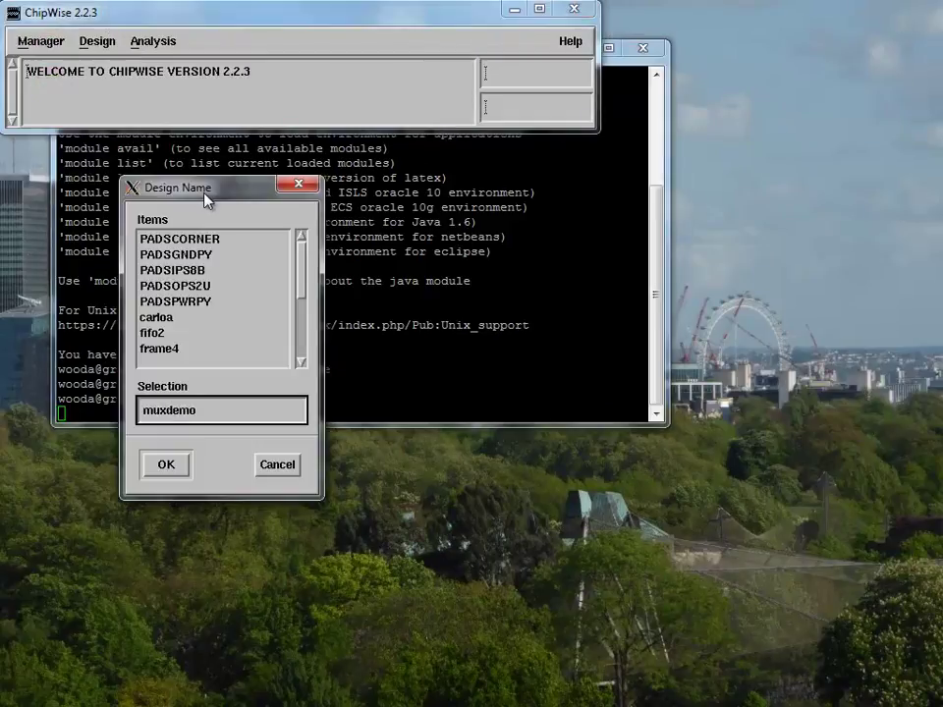
Confirm muxdemo, open it in Stx, and place the Stx Edit tools beside the canvas.
left_click(180, 468)
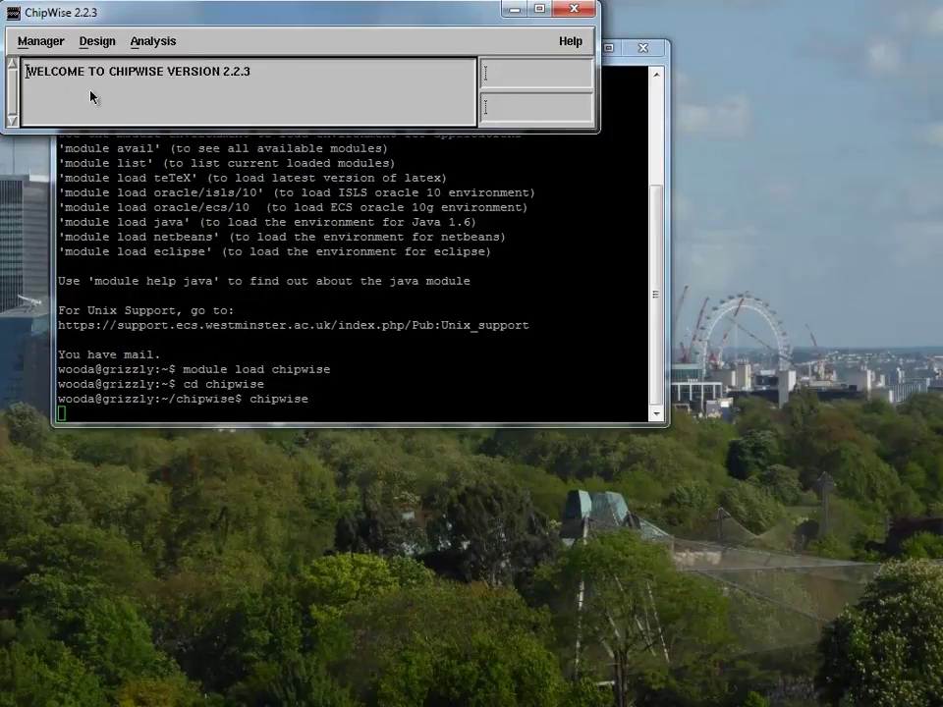
left_click(96, 40)
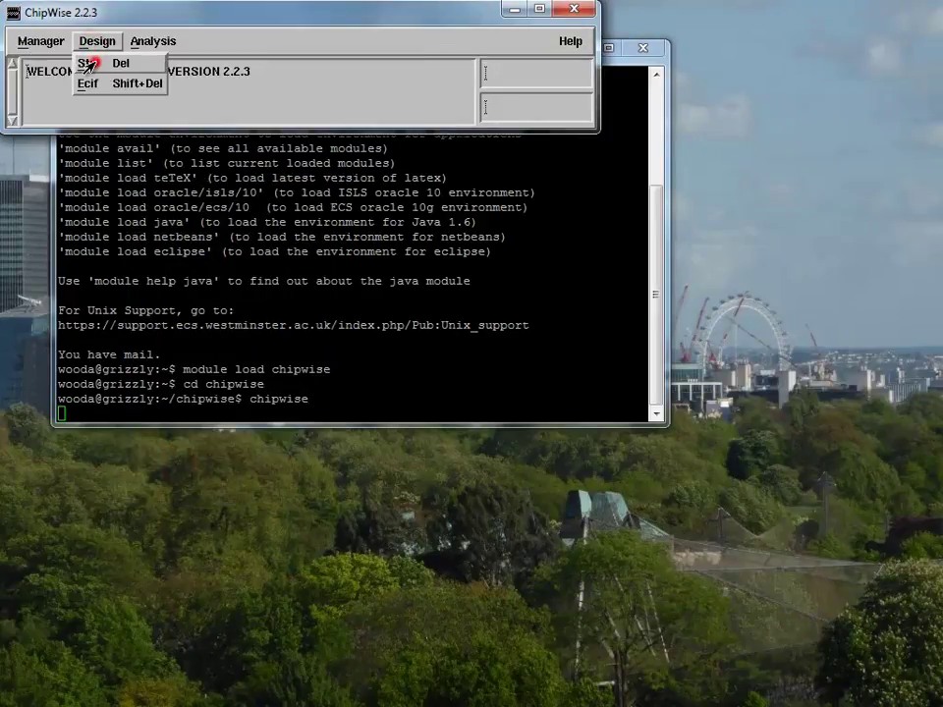
left_click(87, 61)
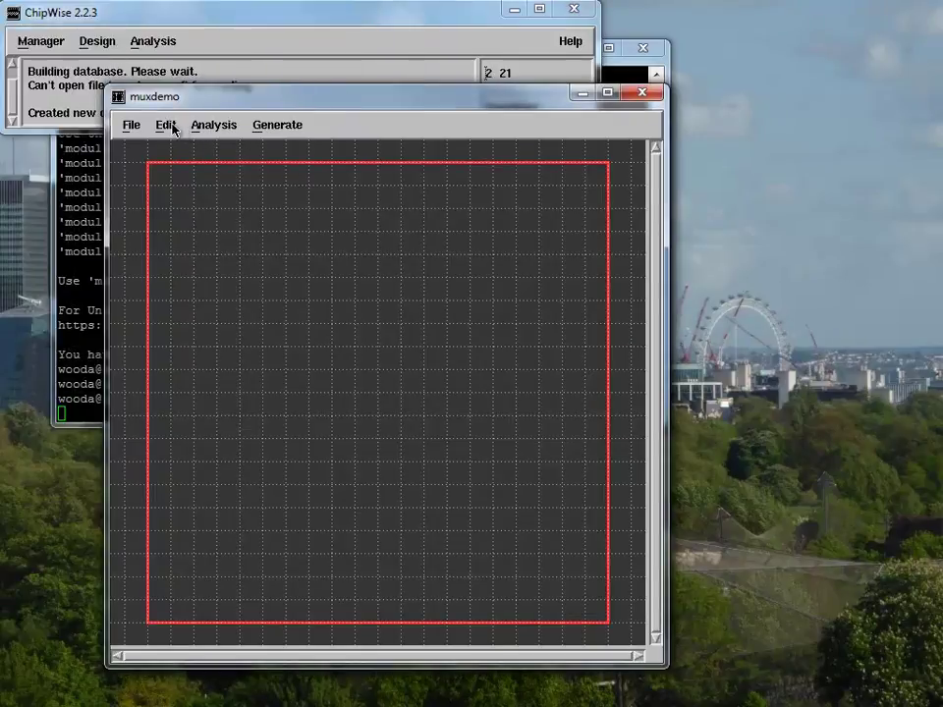
left_click(177, 129)
left_click(167, 147)
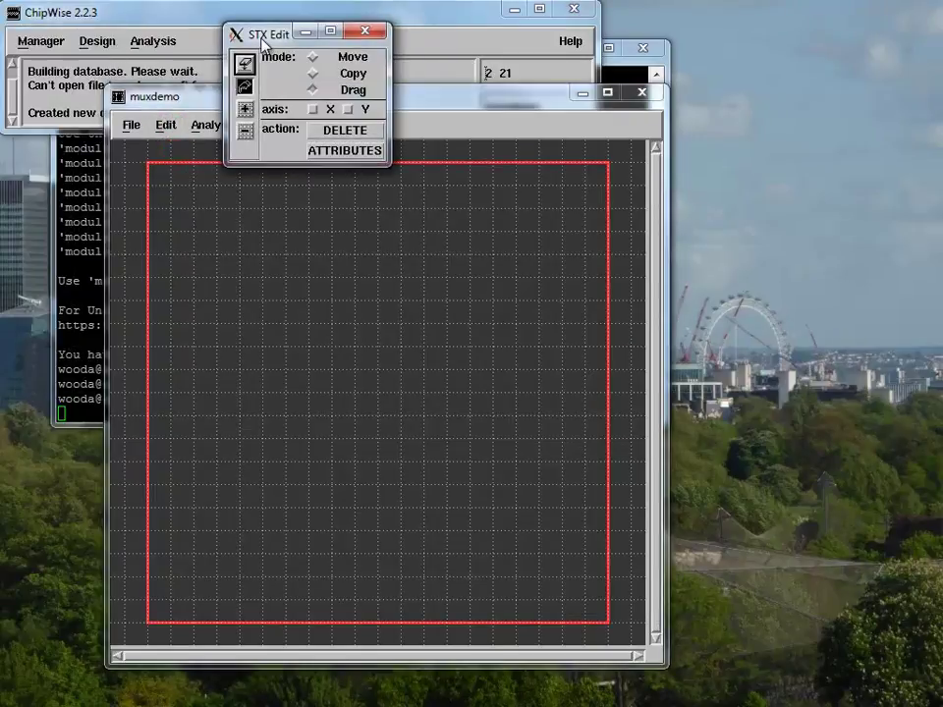
left_click_drag(263, 41, 722, 92)
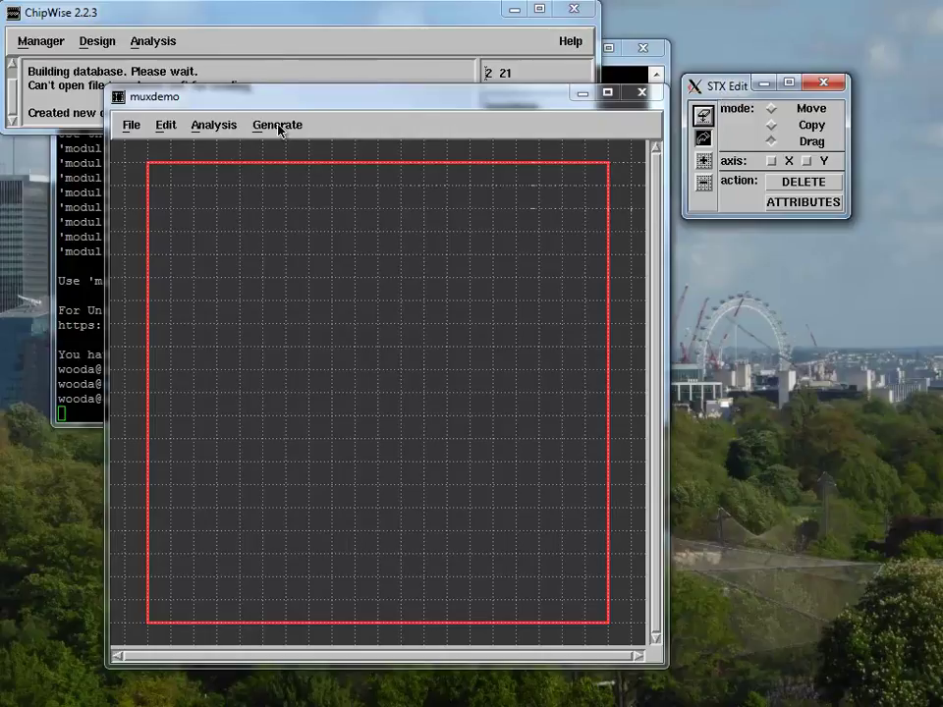
Show the layer palette and select Metal1 with the wire drawing tool.
left_click(165, 125)
left_click(183, 185)
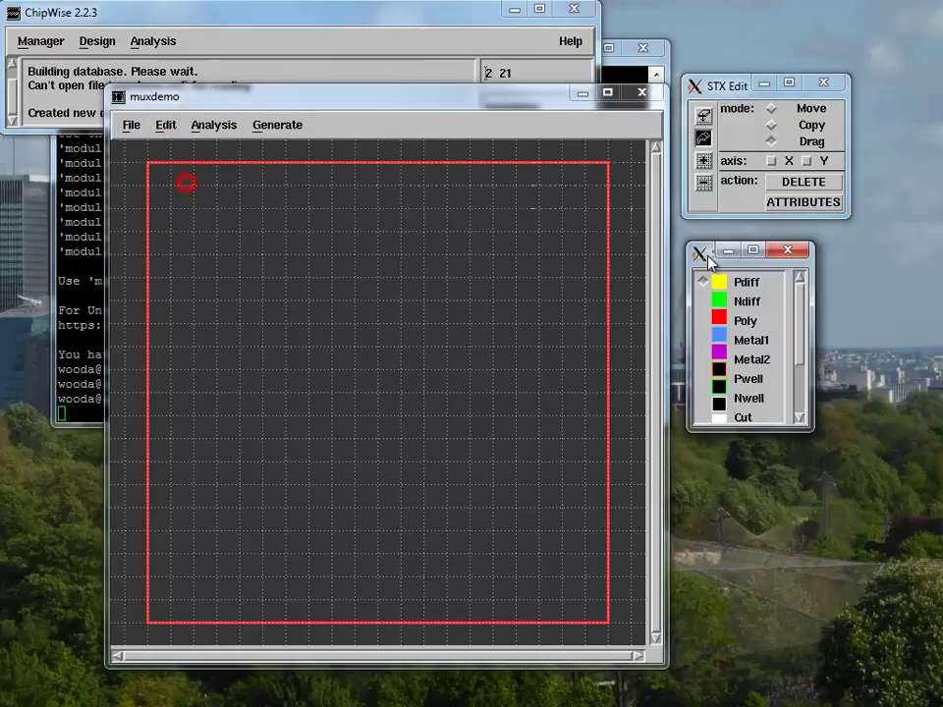
left_click(722, 339)
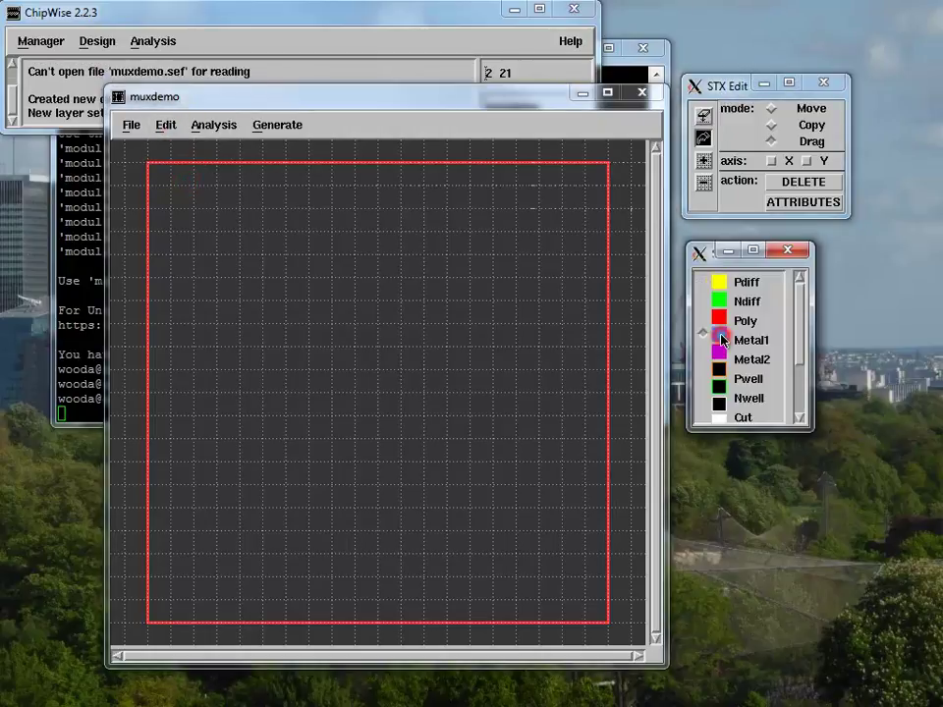
left_click(704, 114)
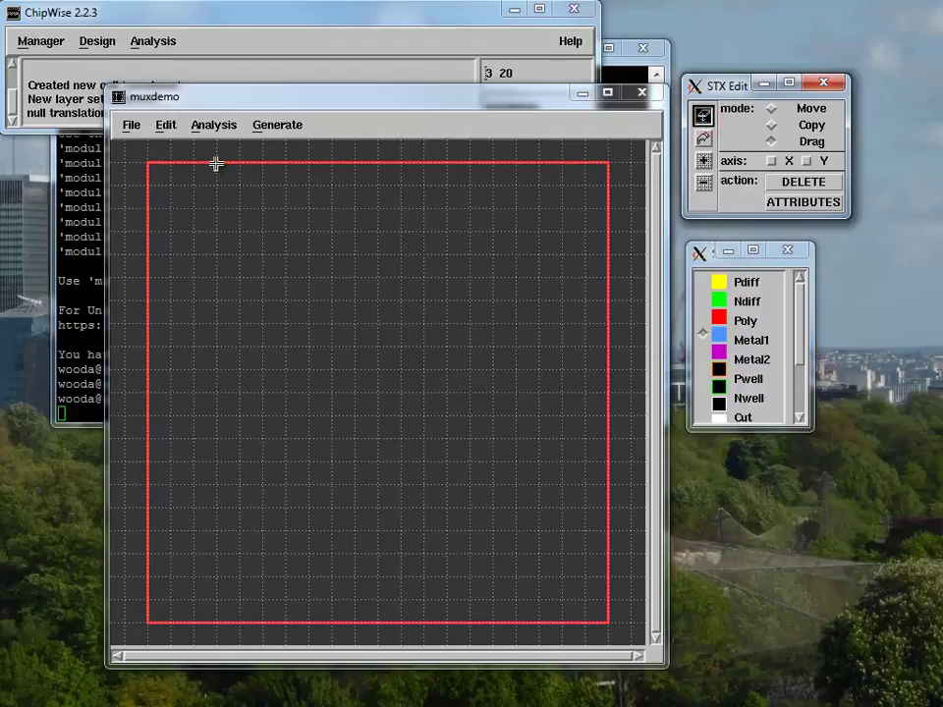
Draw two vertical Metal1 wires from the top boundary as ports S1_H and S1_L.
left_click(217, 164)
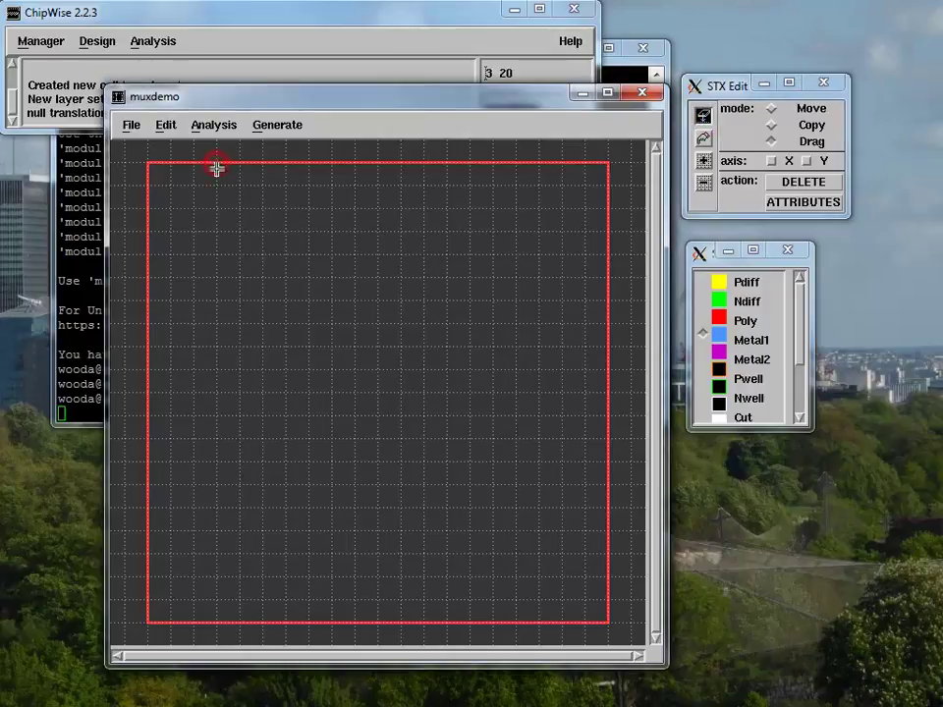
left_click(211, 553)
type("S1_H")
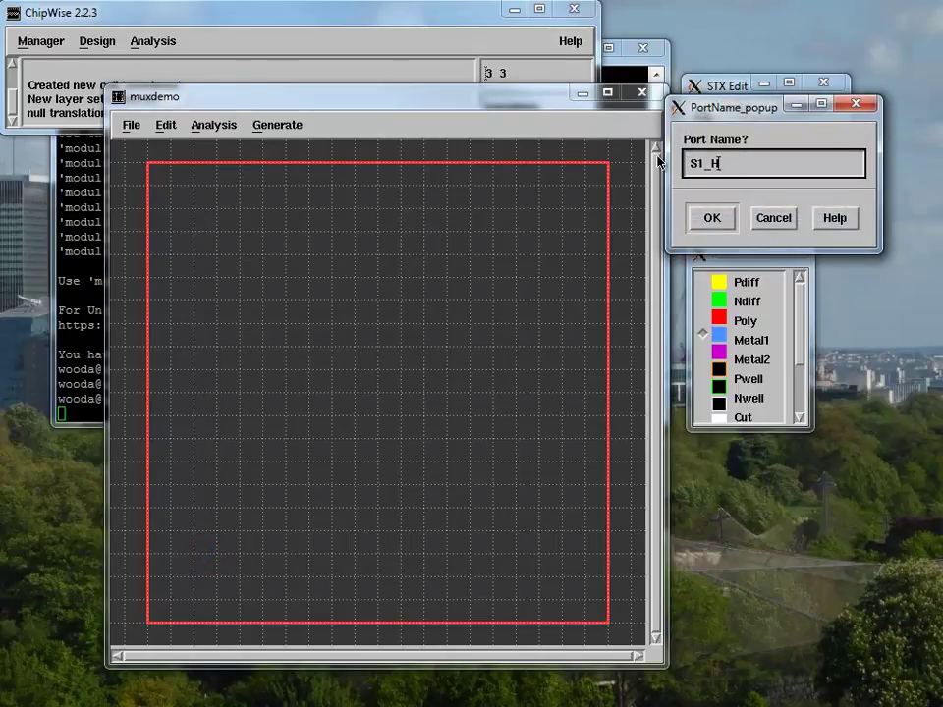
key("Return")
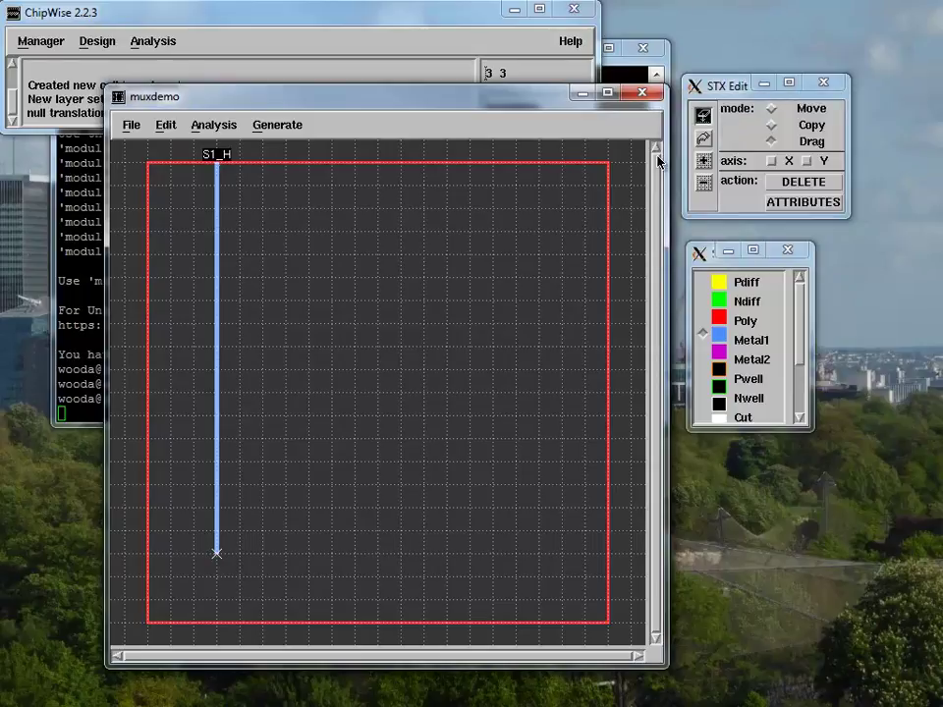
left_click(308, 164)
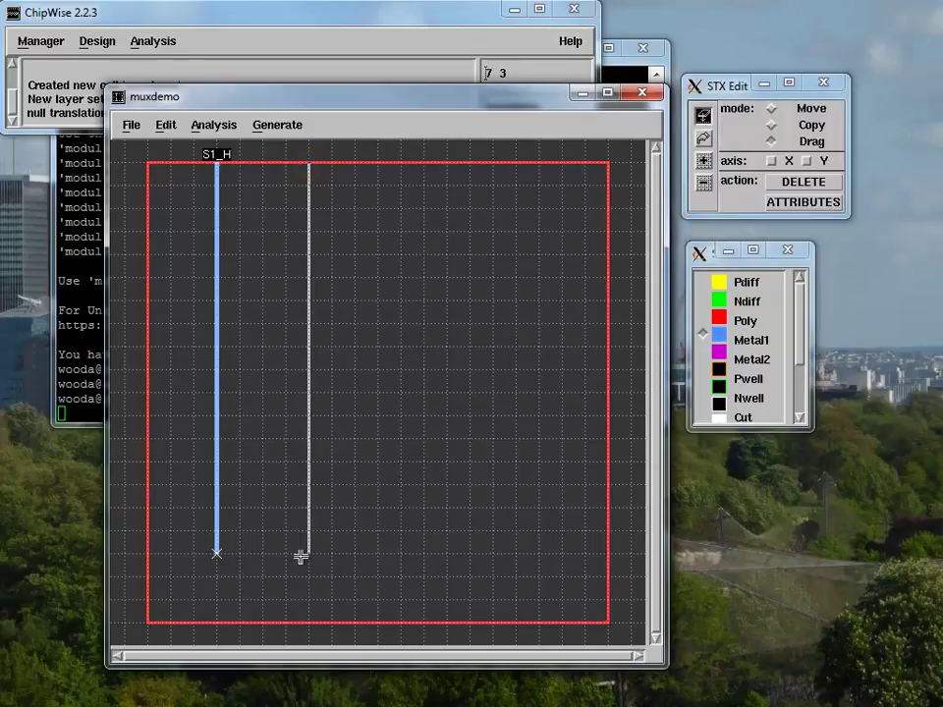
left_click(302, 552)
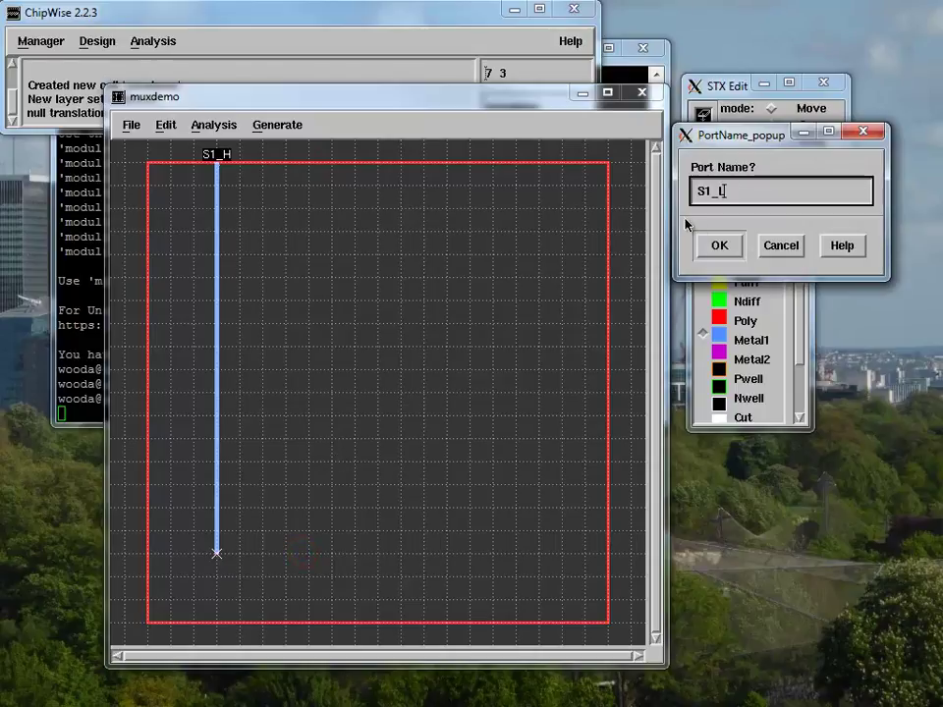
key("Return")
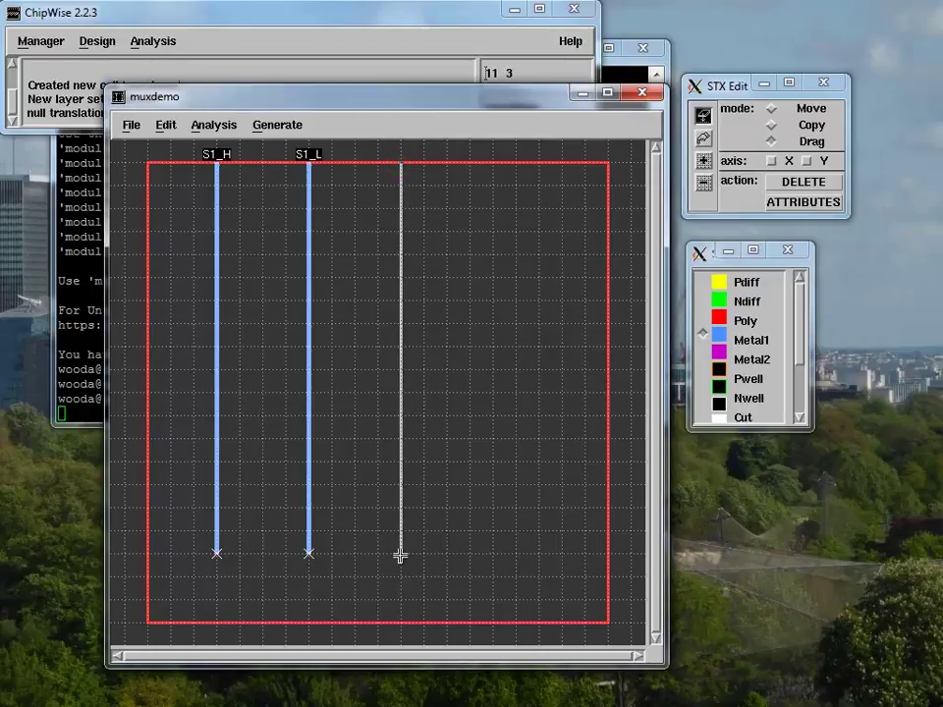
Draw two more vertical Metal1 wires as ports S0_H and S0_L.
left_click_drag(398, 164, 400, 555)
key("BackSpace")
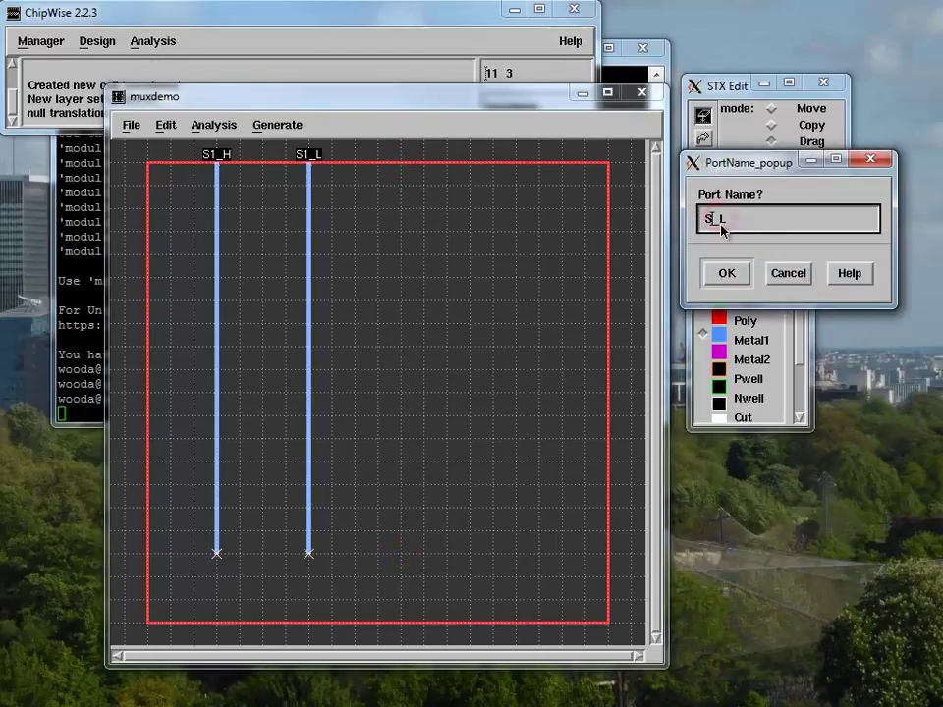
key("Delete")
left_click(726, 272)
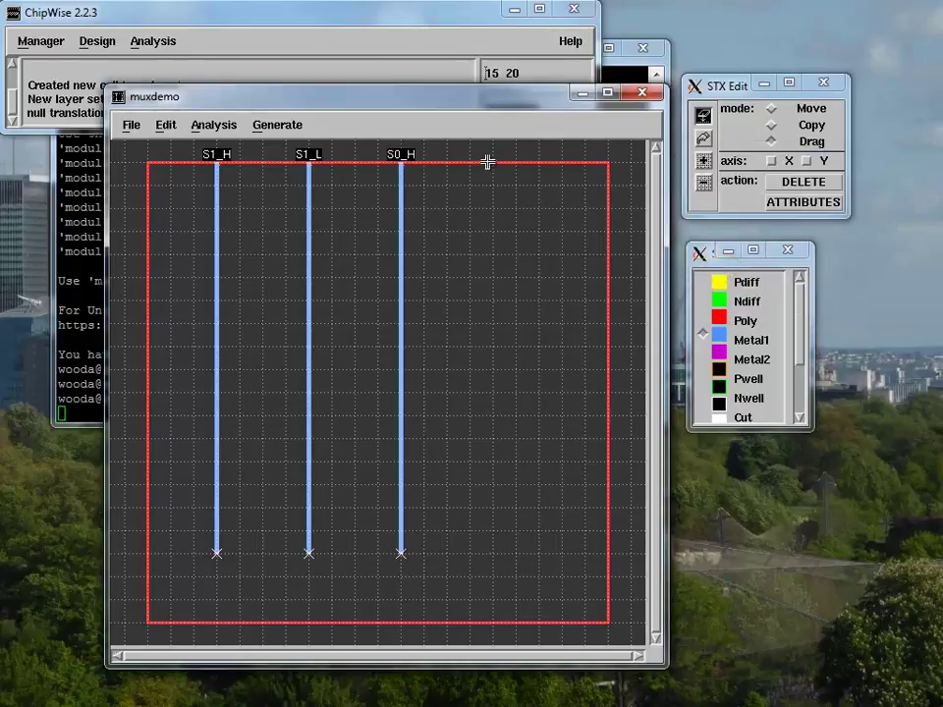
left_click_drag(492, 162, 487, 547)
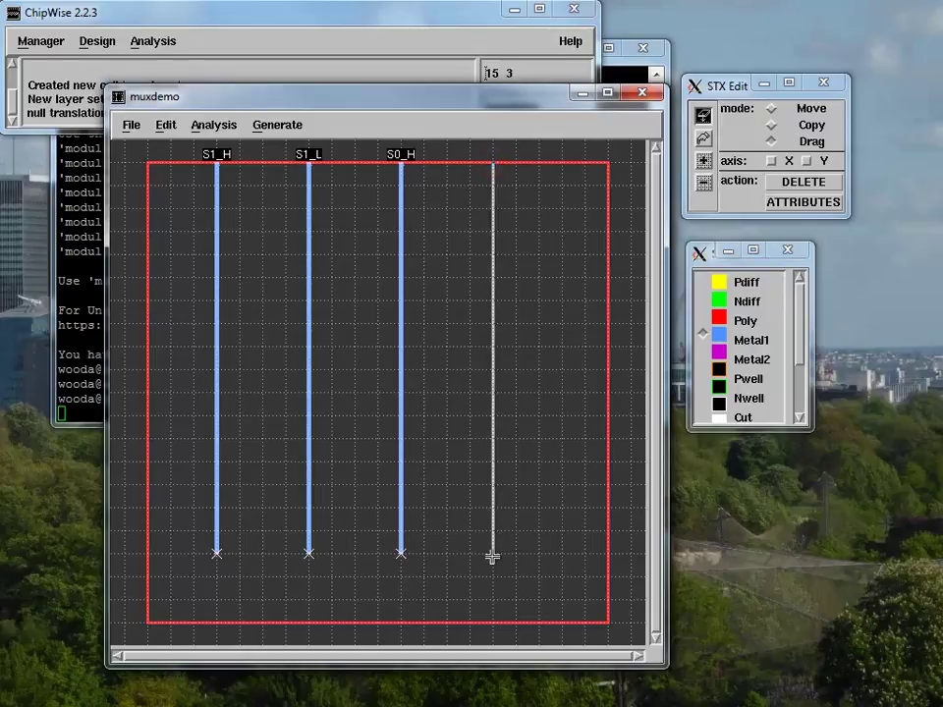
left_click(492, 557)
left_click(750, 255)
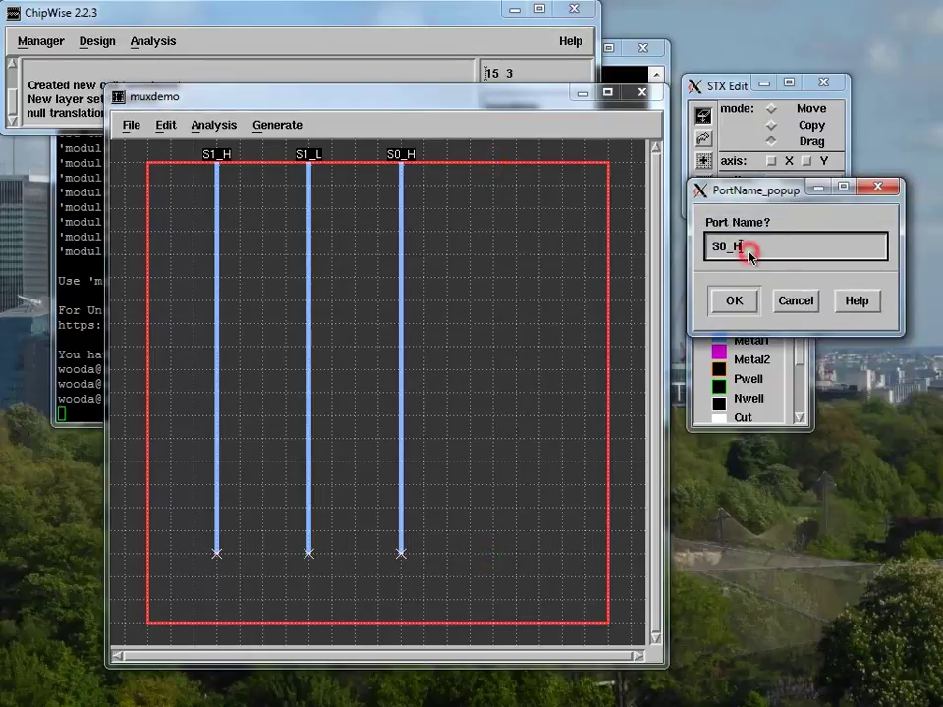
left_click(732, 302)
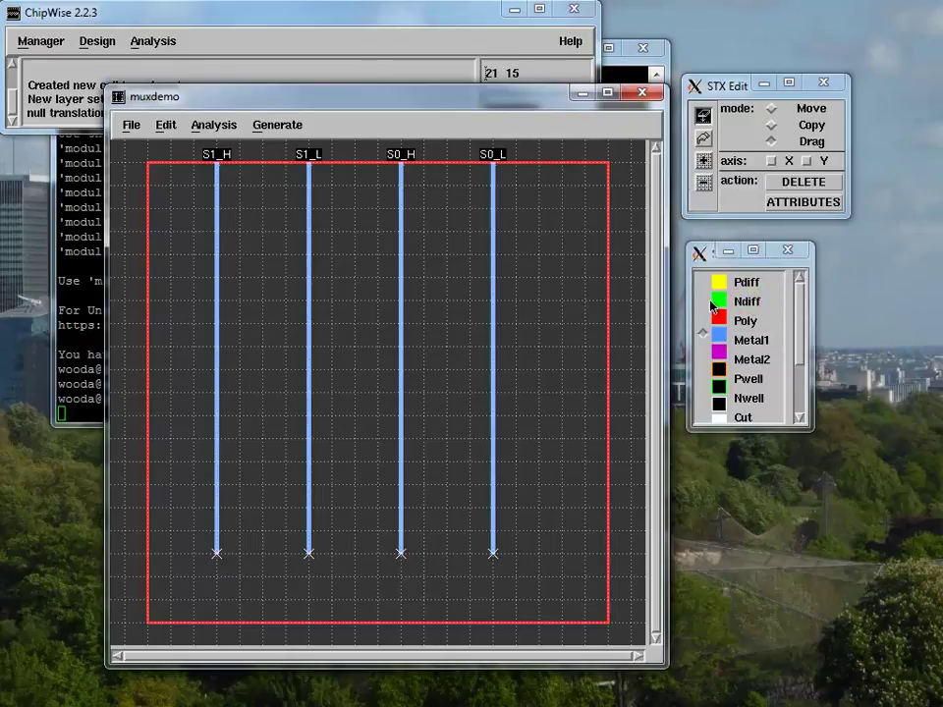
left_click(712, 303)
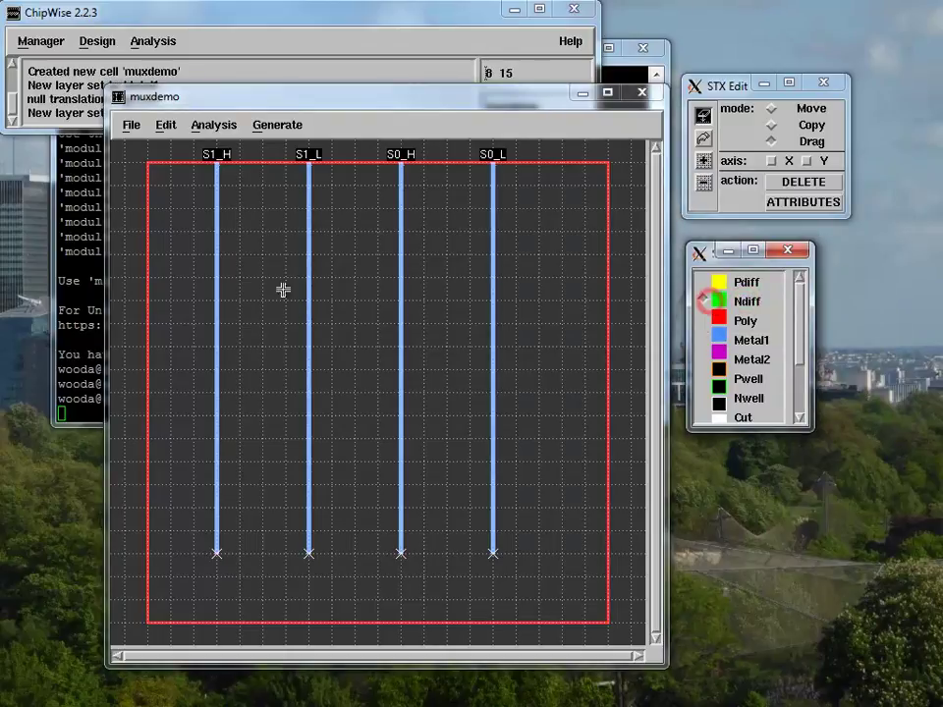
Draw horizontal Ndiff wires D0_H and D1_H from the left boundary past S0_L.
left_click(147, 230)
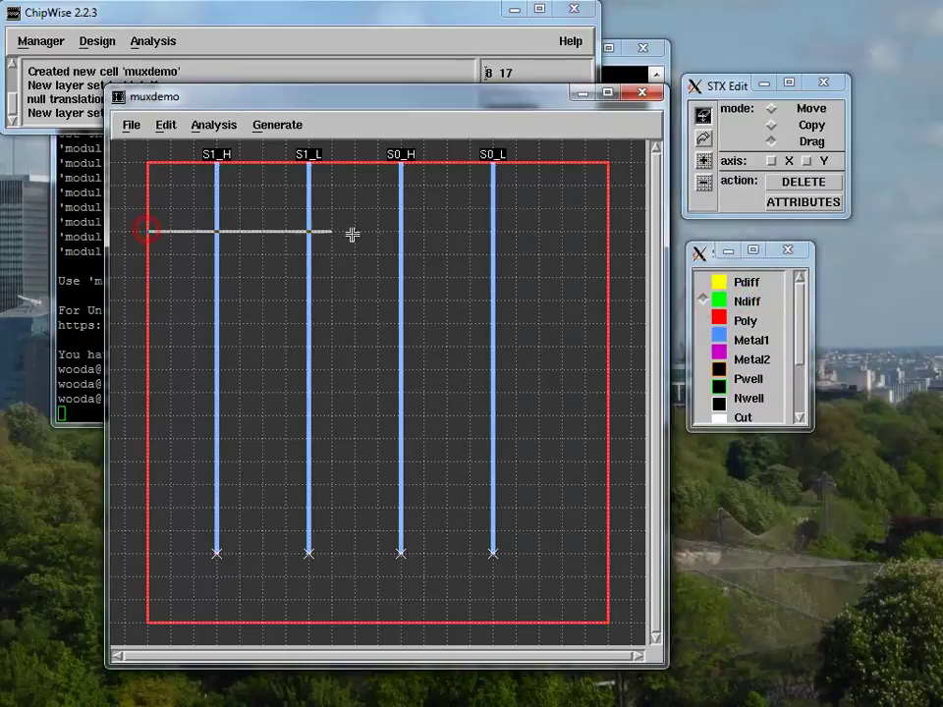
left_click(540, 231)
type("D0_H")
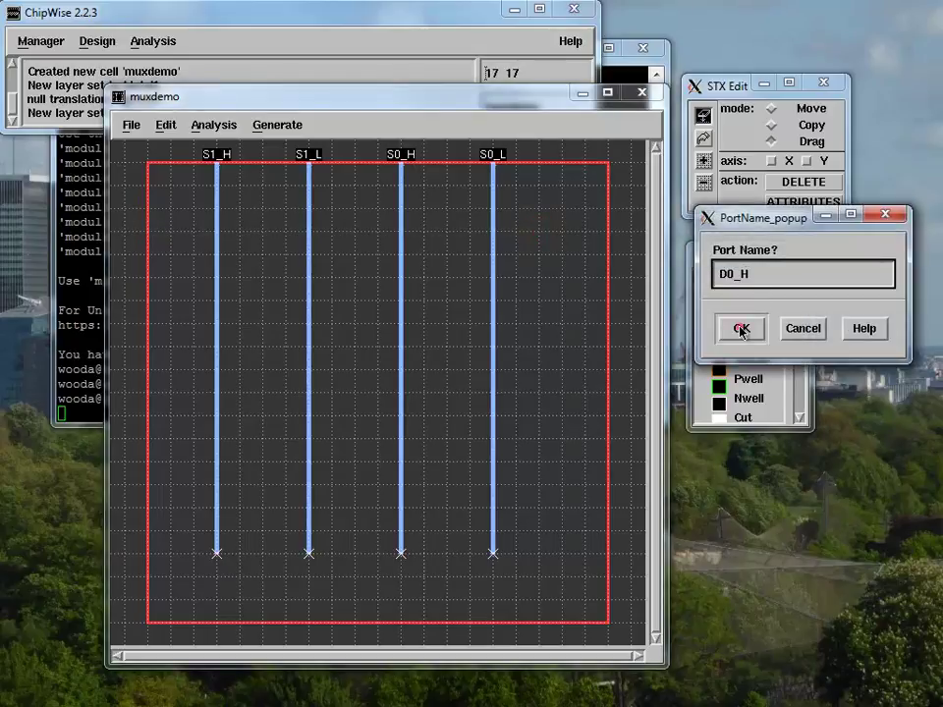
left_click(741, 330)
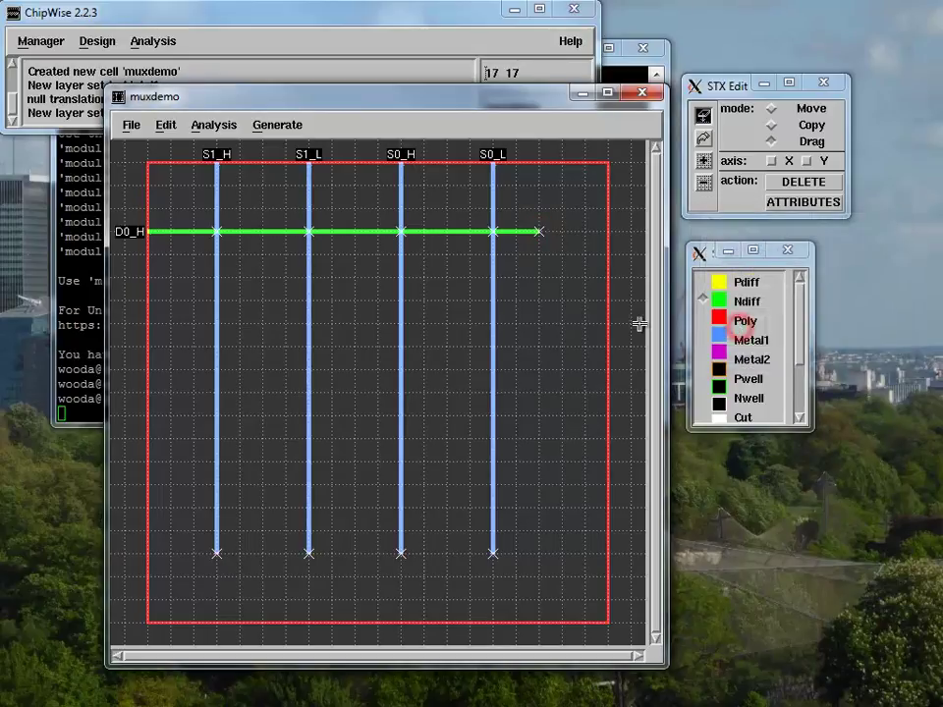
left_click(146, 325)
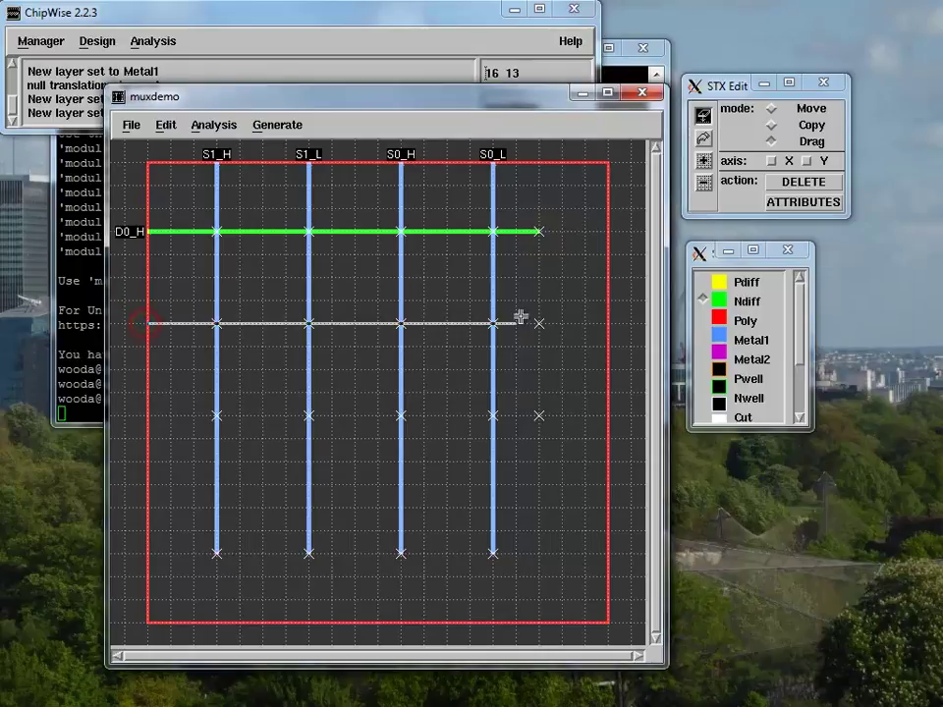
left_click(540, 324)
type("D1_H")
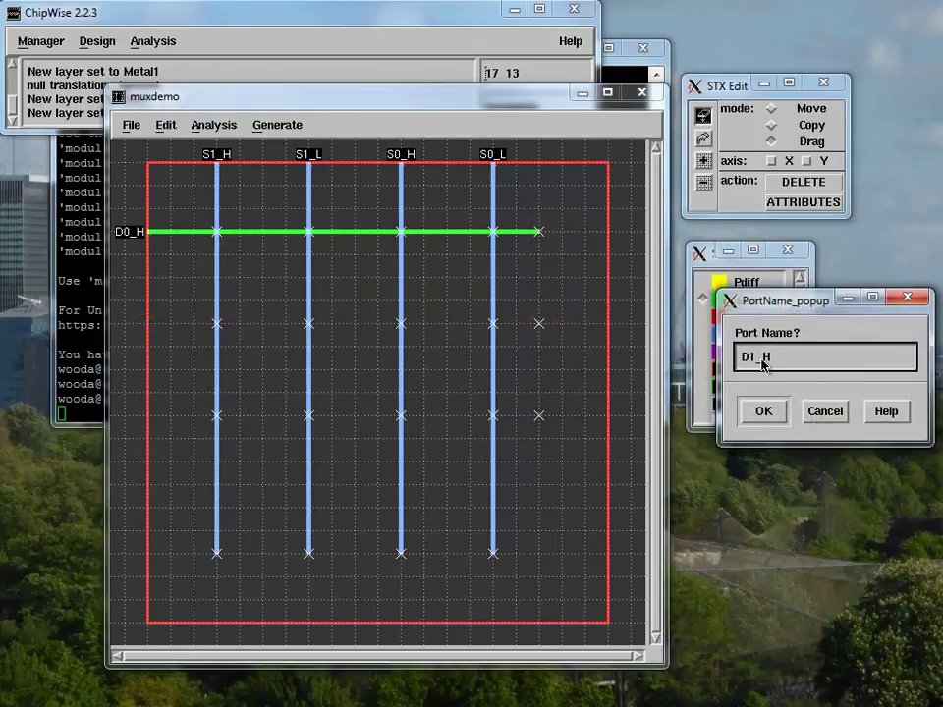
left_click(769, 412)
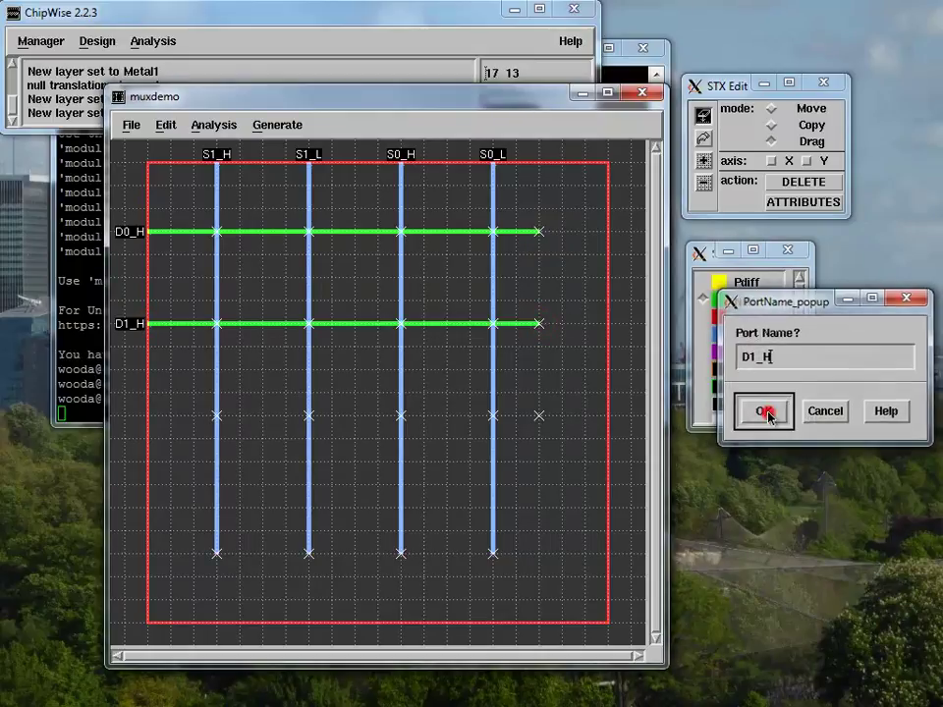
Draw horizontal Ndiff wires D2_H and D3_H from the left boundary past S0_L.
left_click(146, 415)
left_click(540, 416)
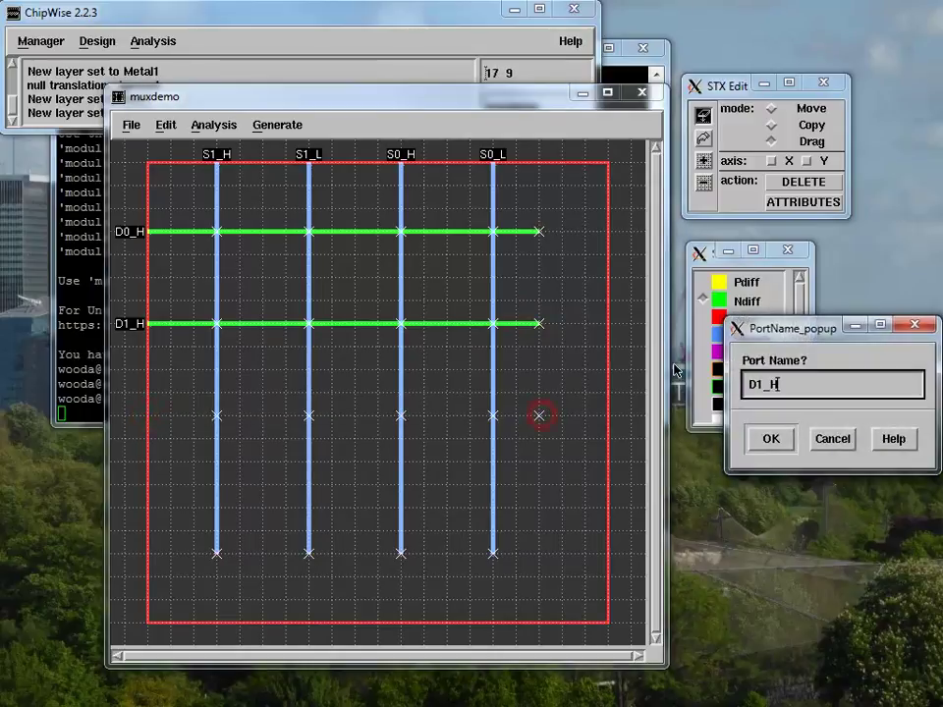
left_click(763, 387)
left_click(771, 440)
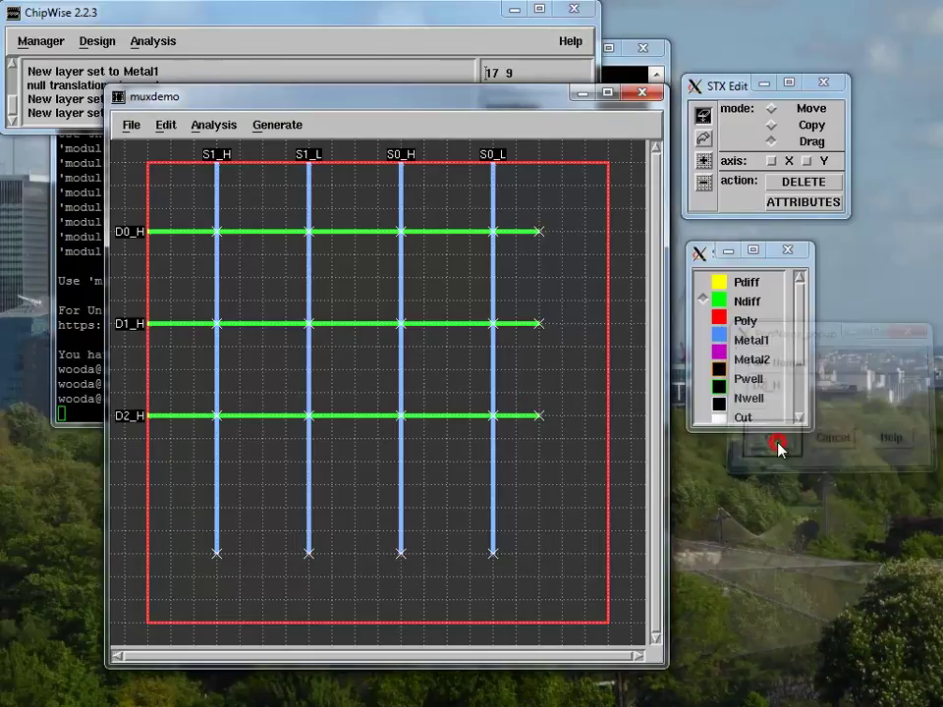
left_click(145, 508)
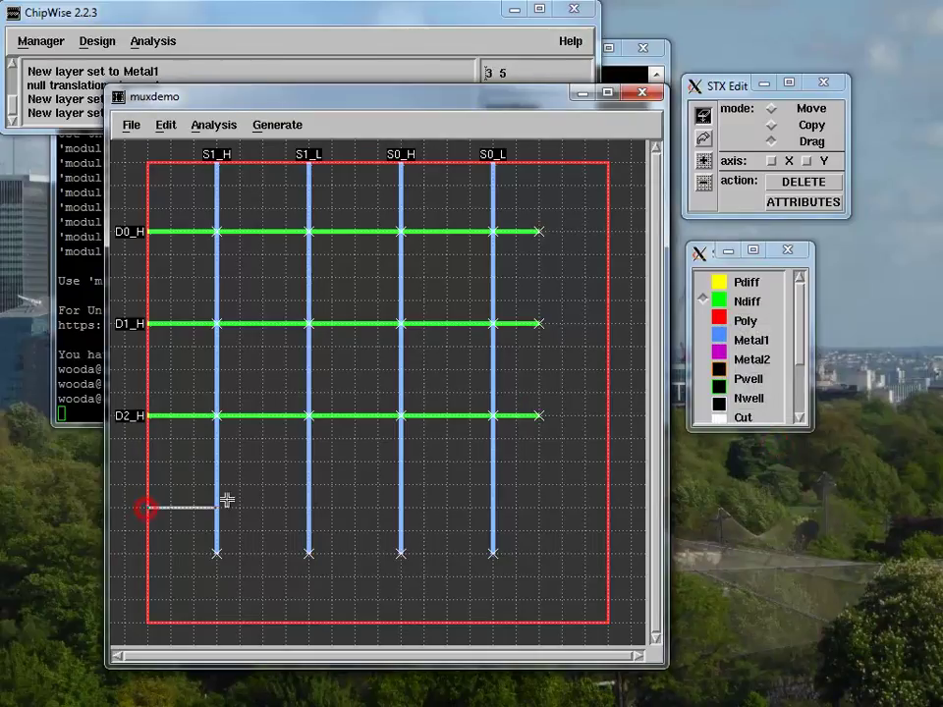
left_click(534, 508)
type("D3_H")
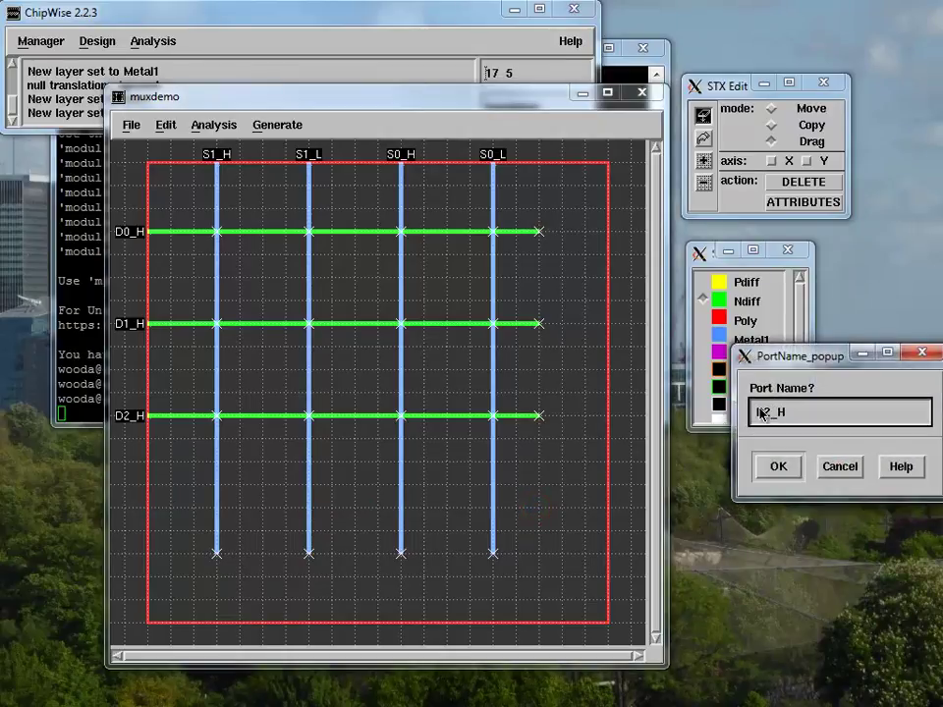
left_click(781, 469)
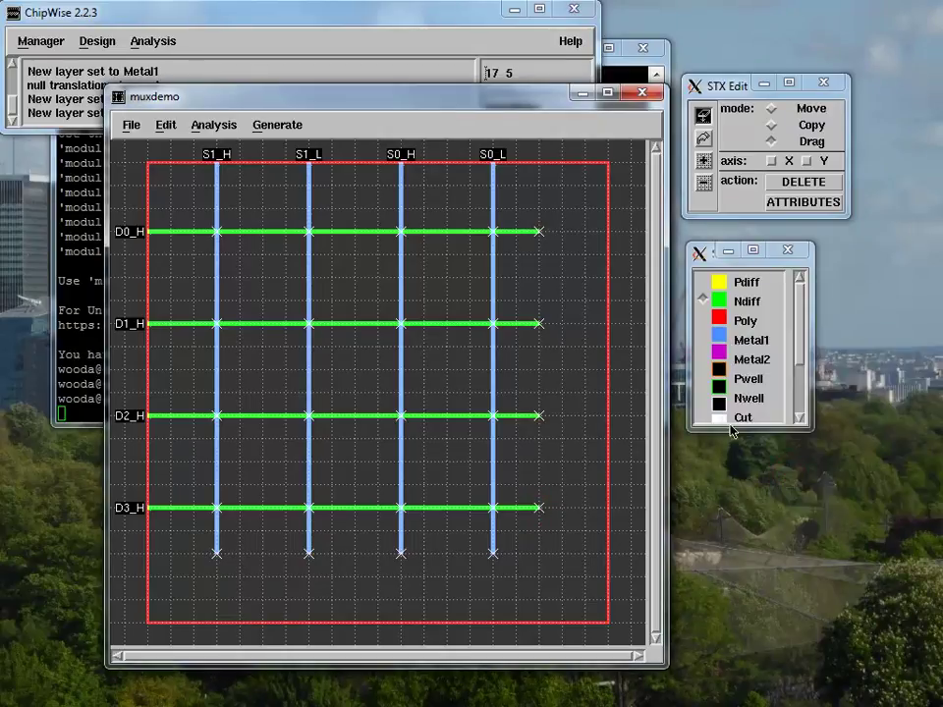
Join the four data wires vertically and run an OUT_H port wire to the right boundary.
left_click(538, 231)
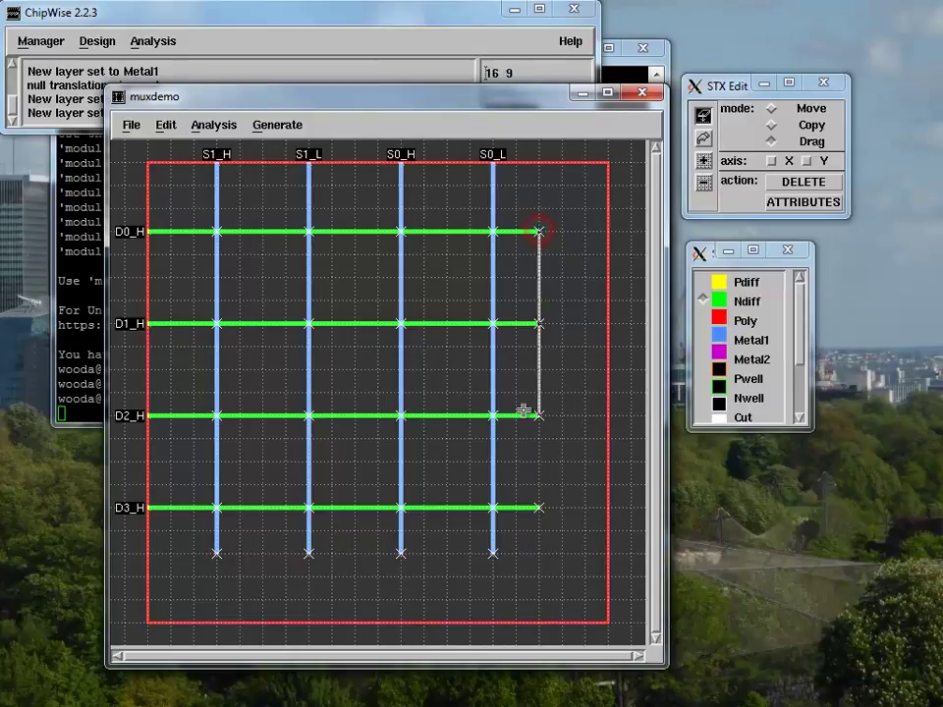
left_click(530, 505)
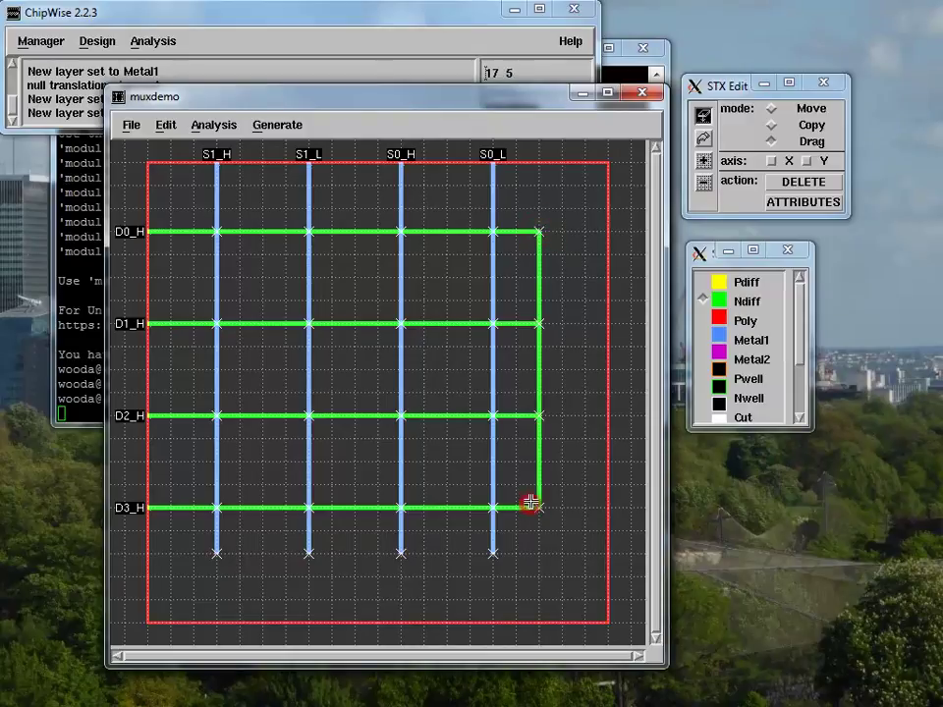
left_click(539, 367)
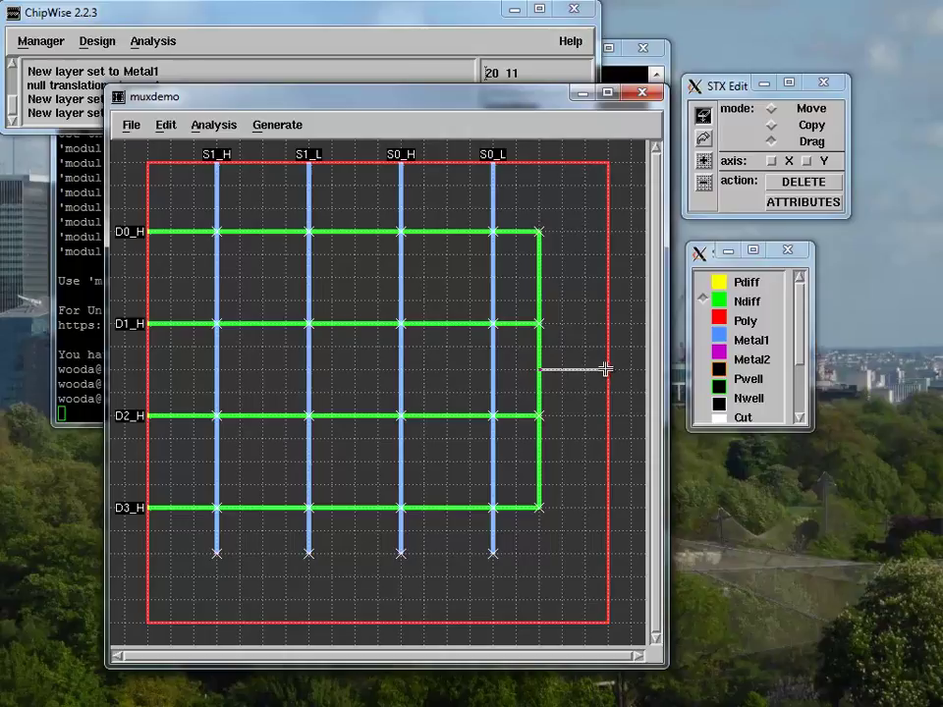
left_click(606, 369)
double_click(772, 440)
type("OUT_H")
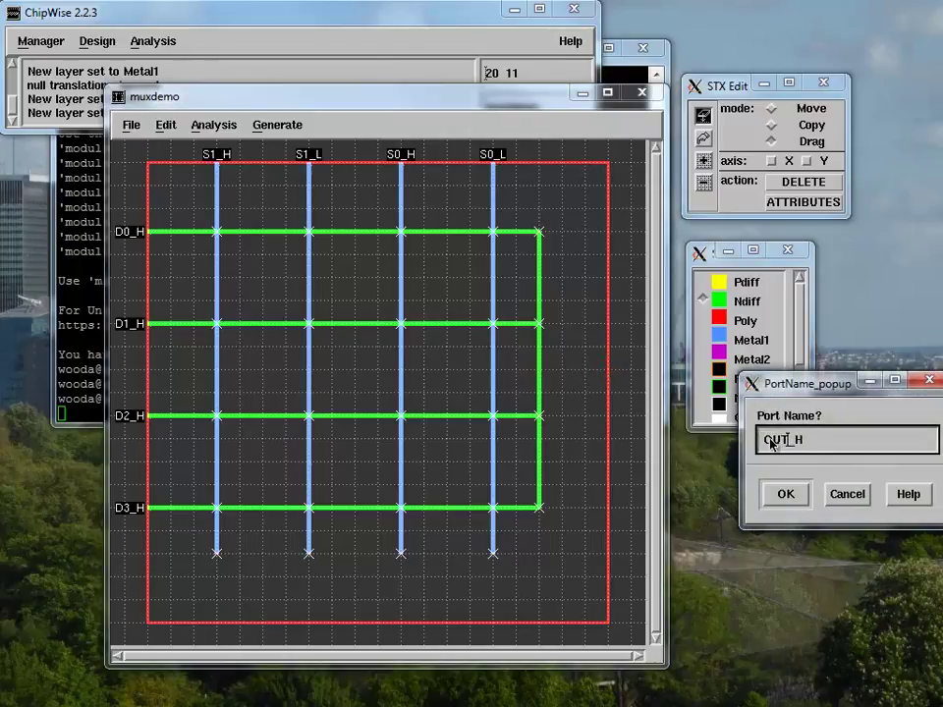
left_click(786, 493)
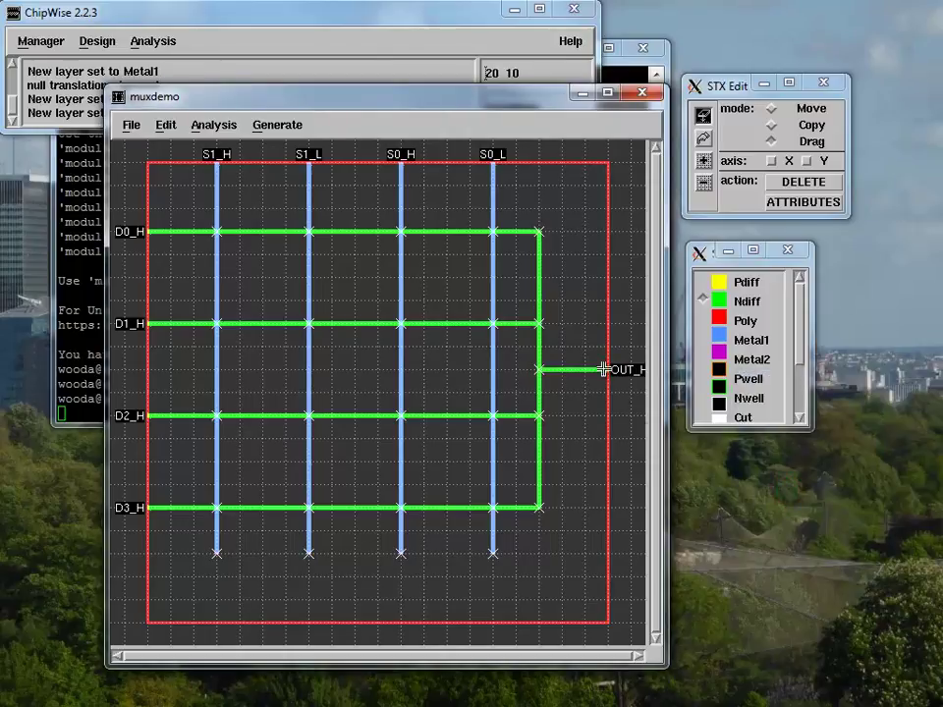
left_click_drag(103, 356, 98, 356)
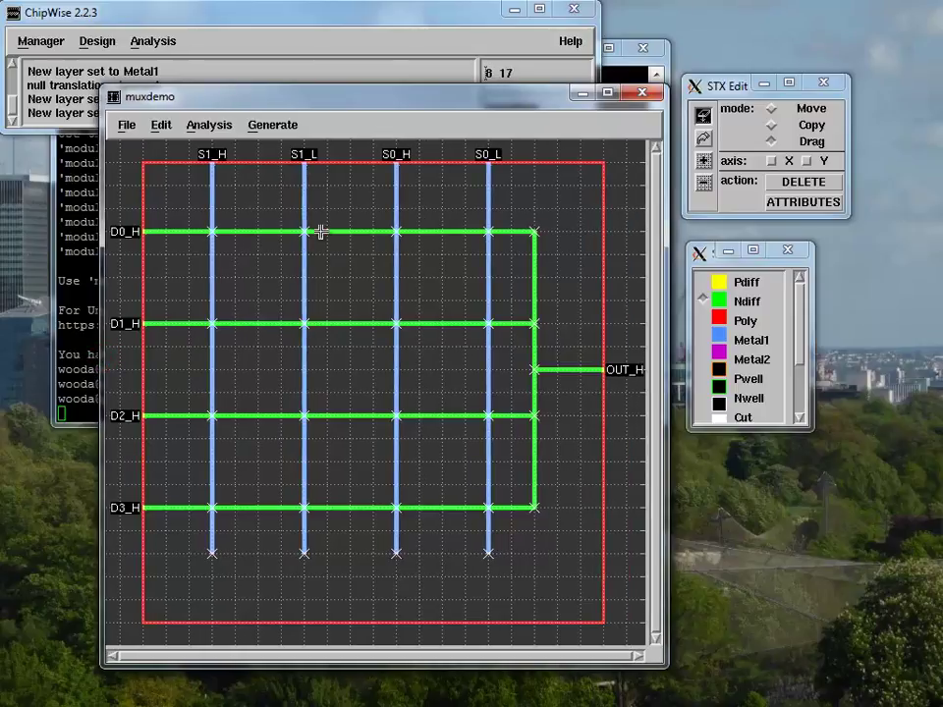
Draw Poly gates across D0_H (from S1_L, S0_L) and D1_H (from S1_L, S0_H).
left_click(719, 322)
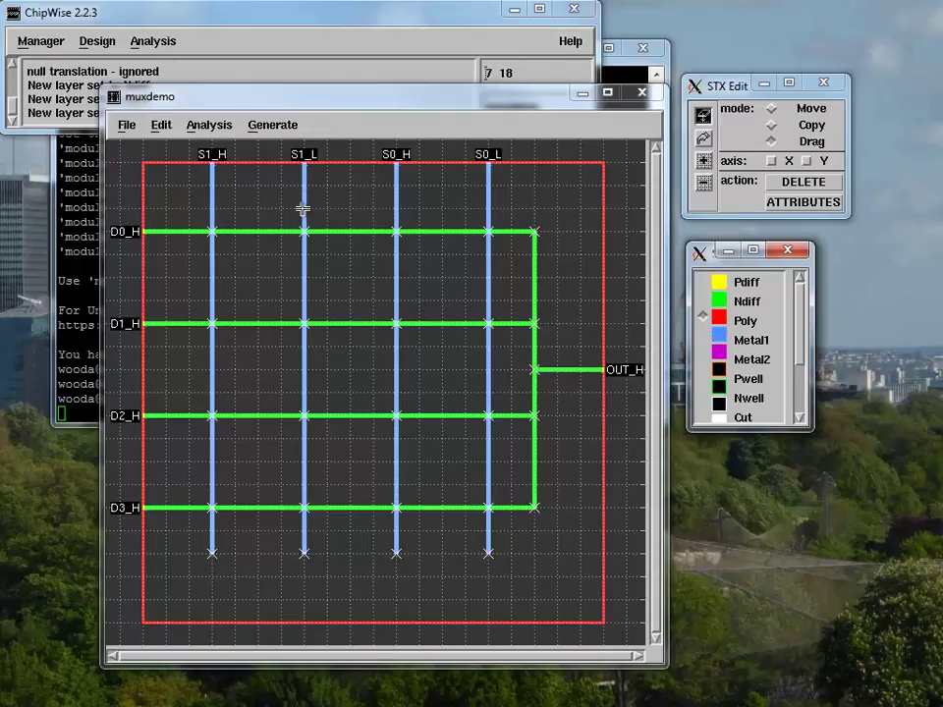
left_click(303, 208)
left_click(281, 208)
double_click(281, 253)
left_click(487, 209)
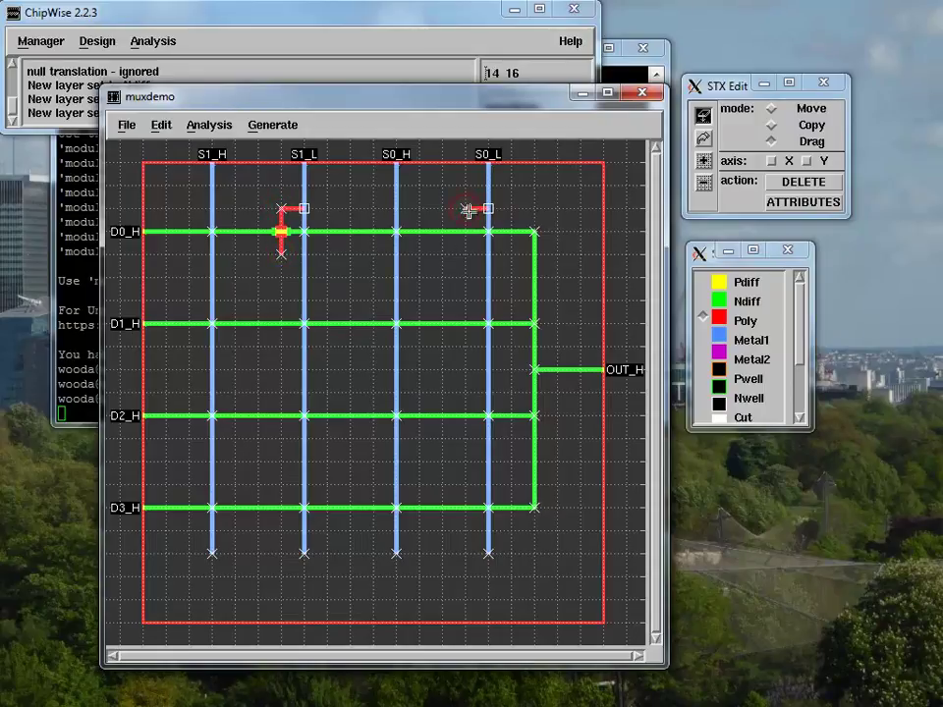
left_click(463, 209)
left_click(463, 254)
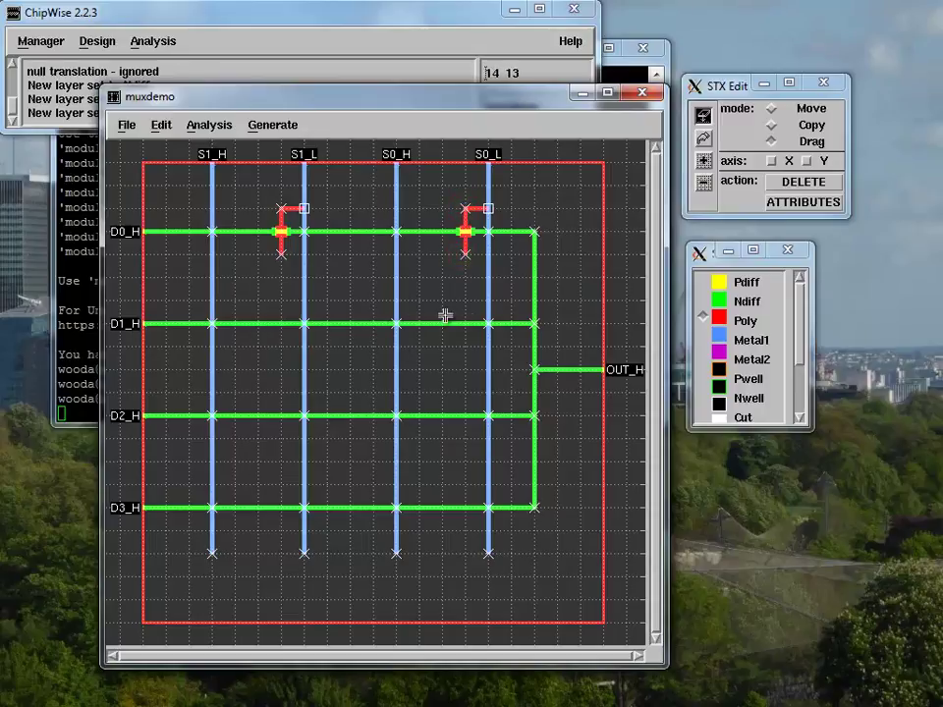
left_click(304, 302)
left_click(281, 345)
left_click(393, 301)
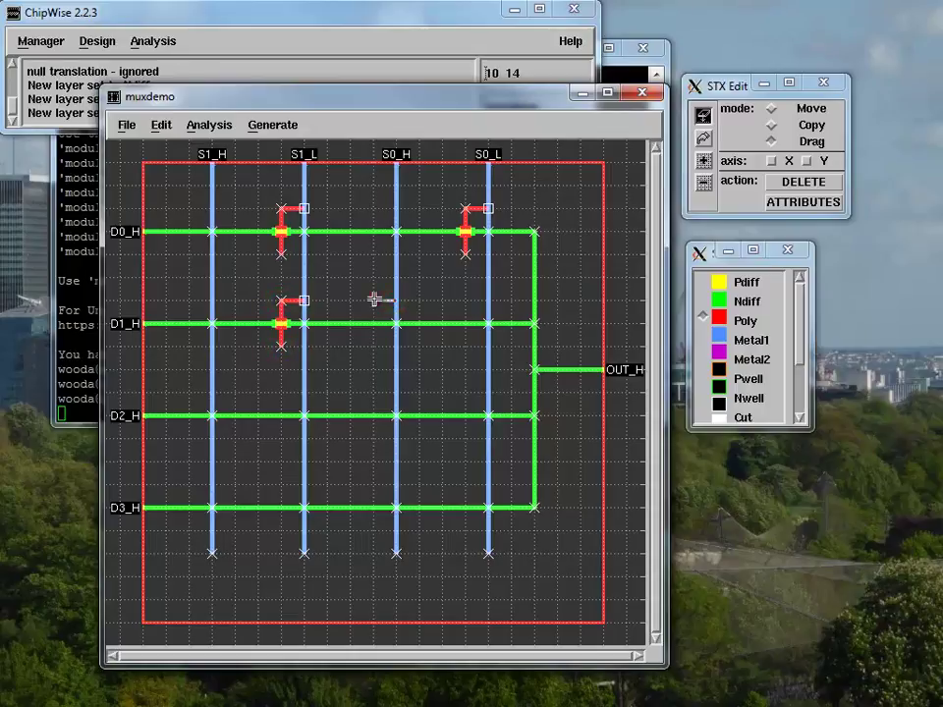
left_click(374, 345)
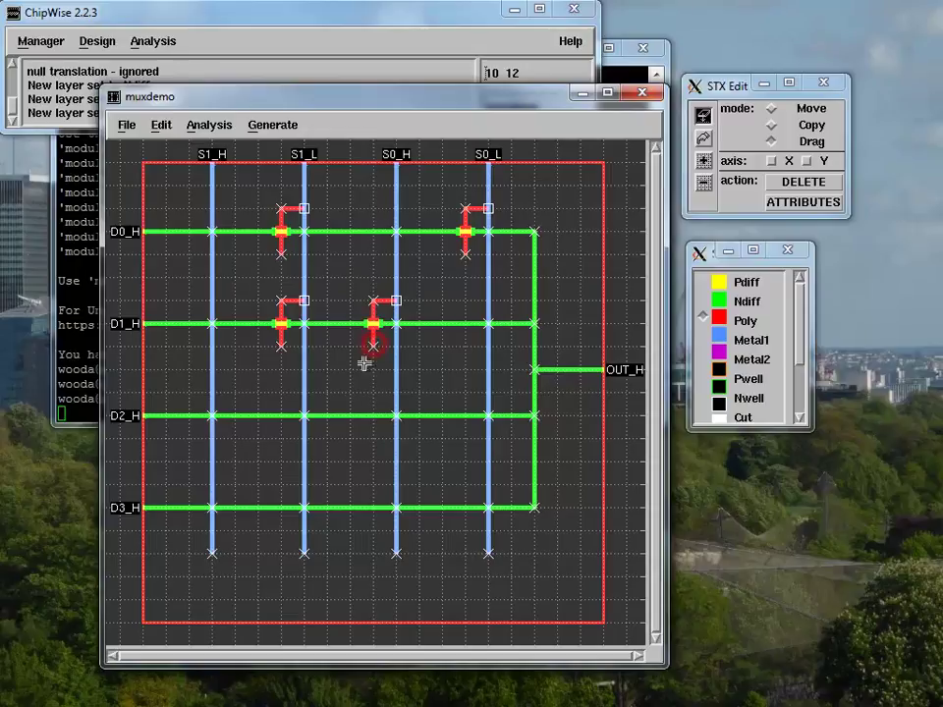
Draw Poly gates across D2_H (from S1_H, S0_L) and D3_H (from S1_H, S0_H).
left_click(214, 393)
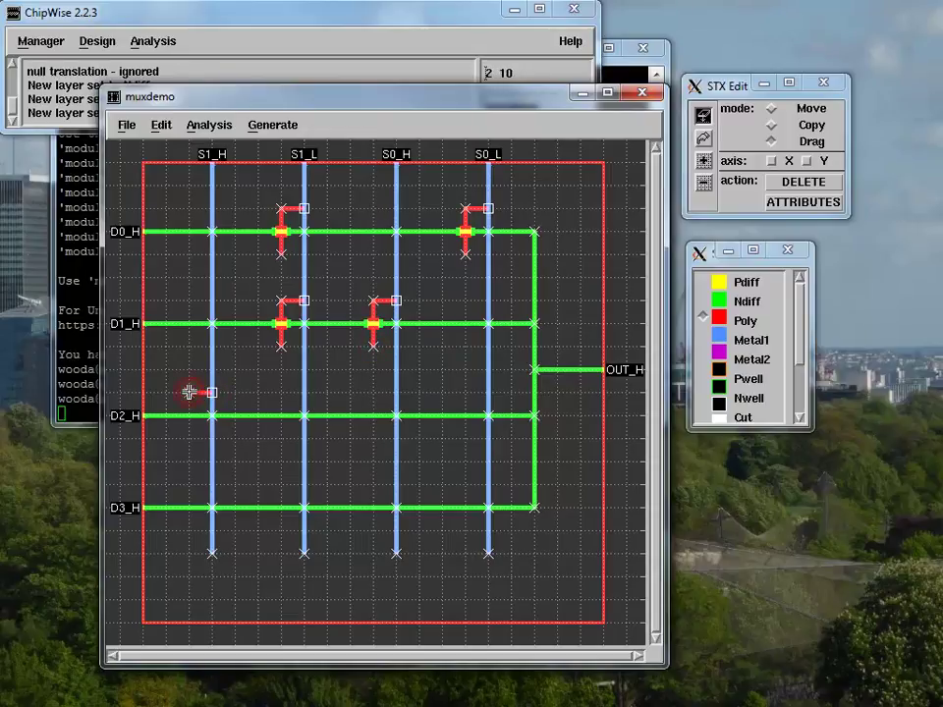
left_click(189, 438)
left_click(486, 392)
left_click(466, 393)
left_click(464, 439)
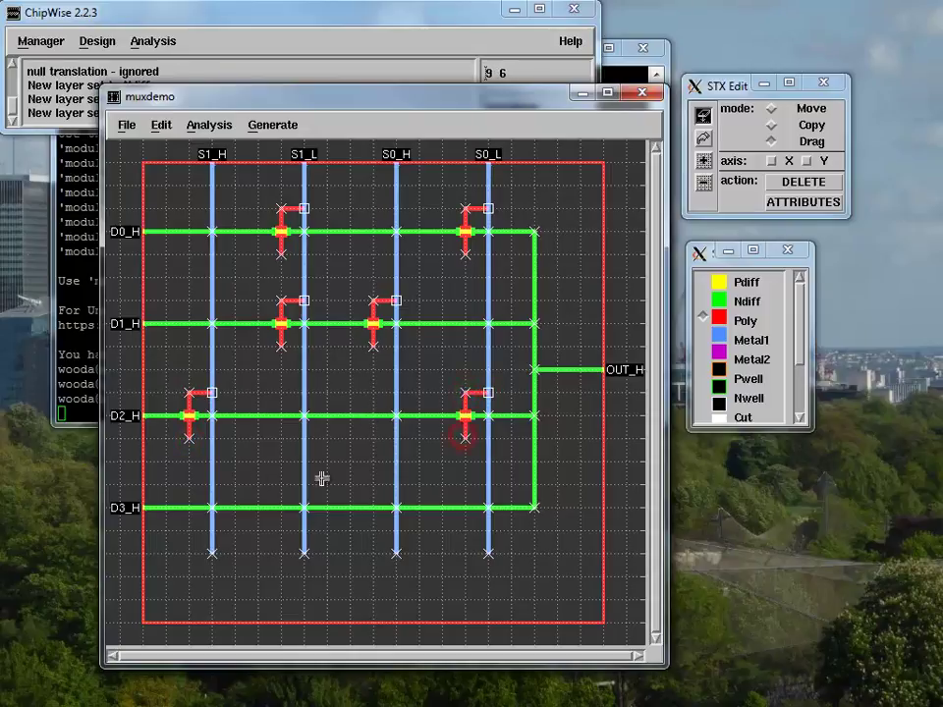
left_click(189, 485)
left_click(189, 533)
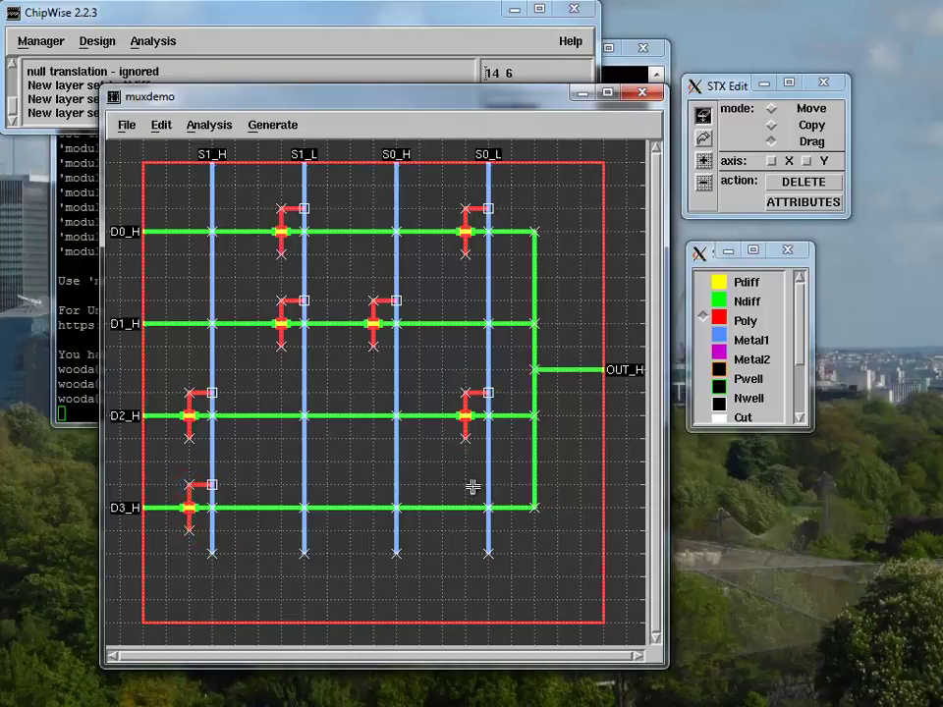
left_click(373, 484)
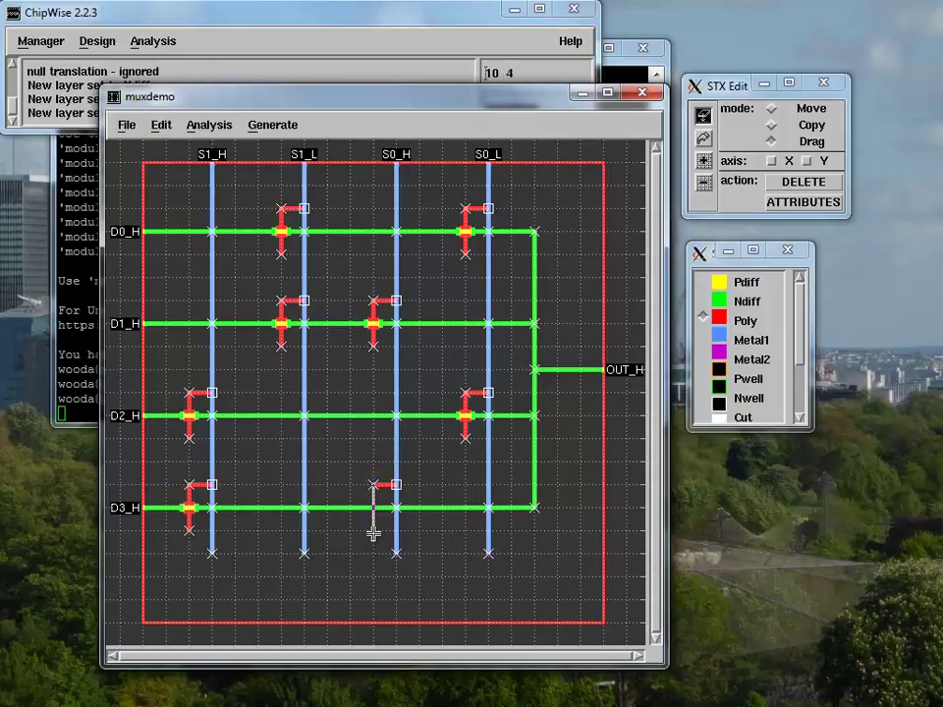
left_click(374, 532)
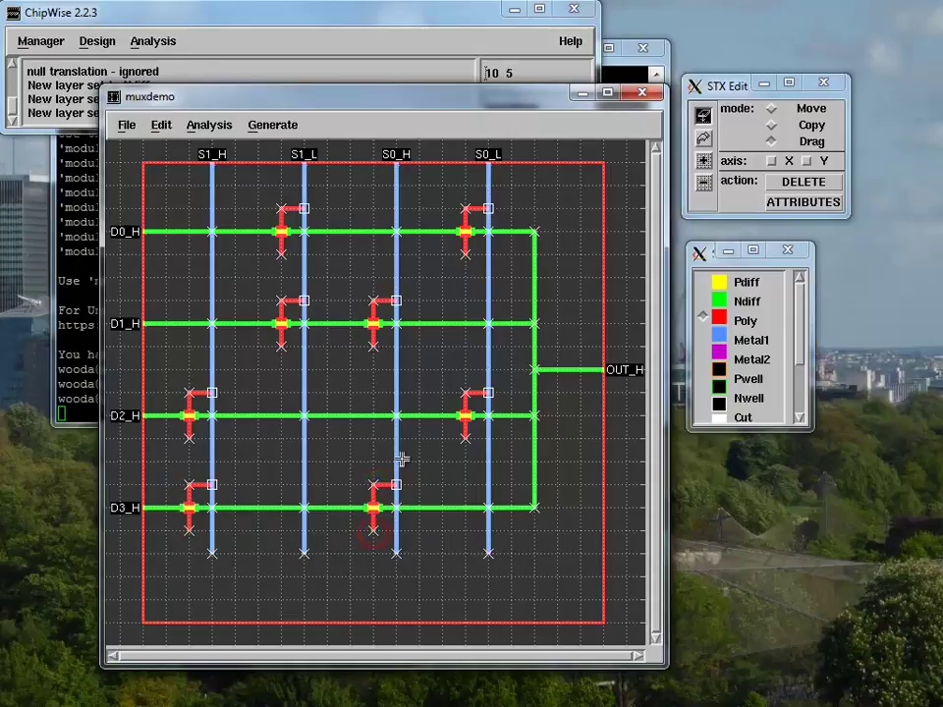
left_click(706, 359)
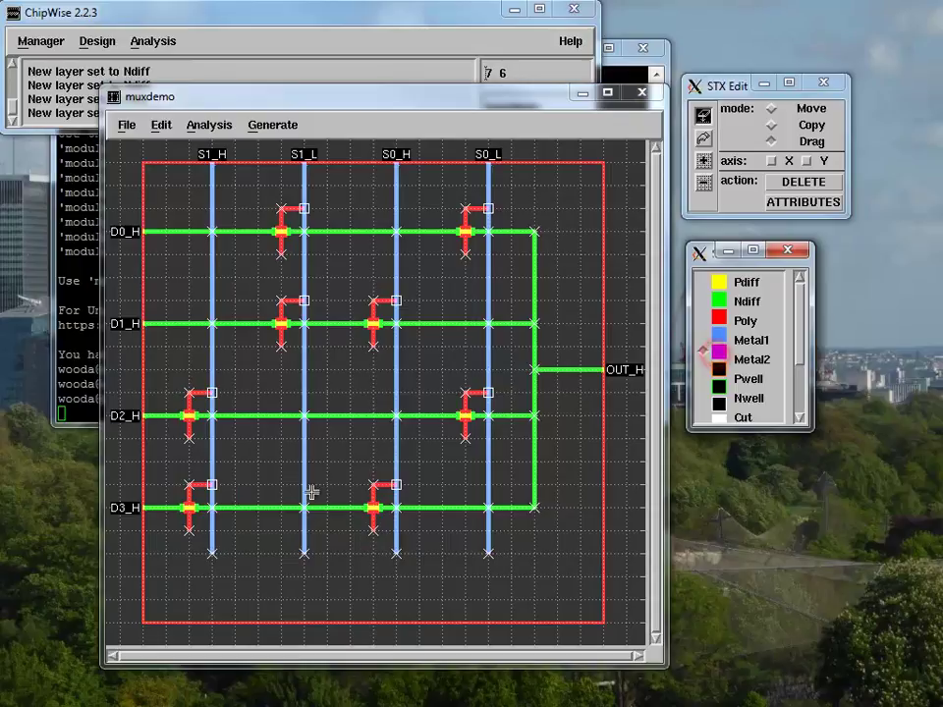
Draw a Metal2 GND port wire along the cell's bottom edge and save muxdemo.
left_click(145, 599)
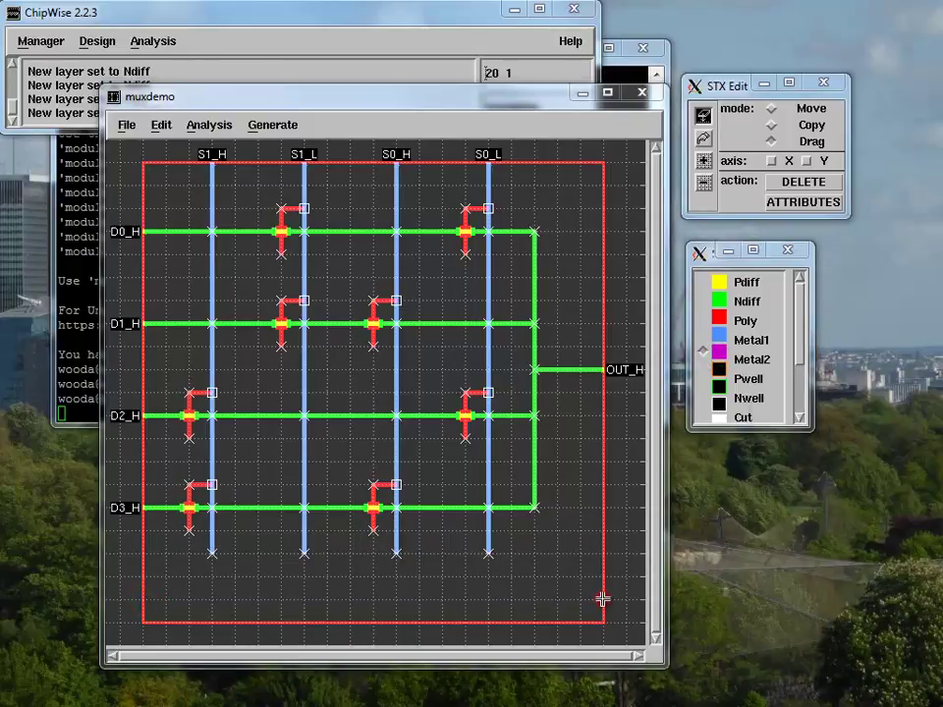
double_click(763, 470)
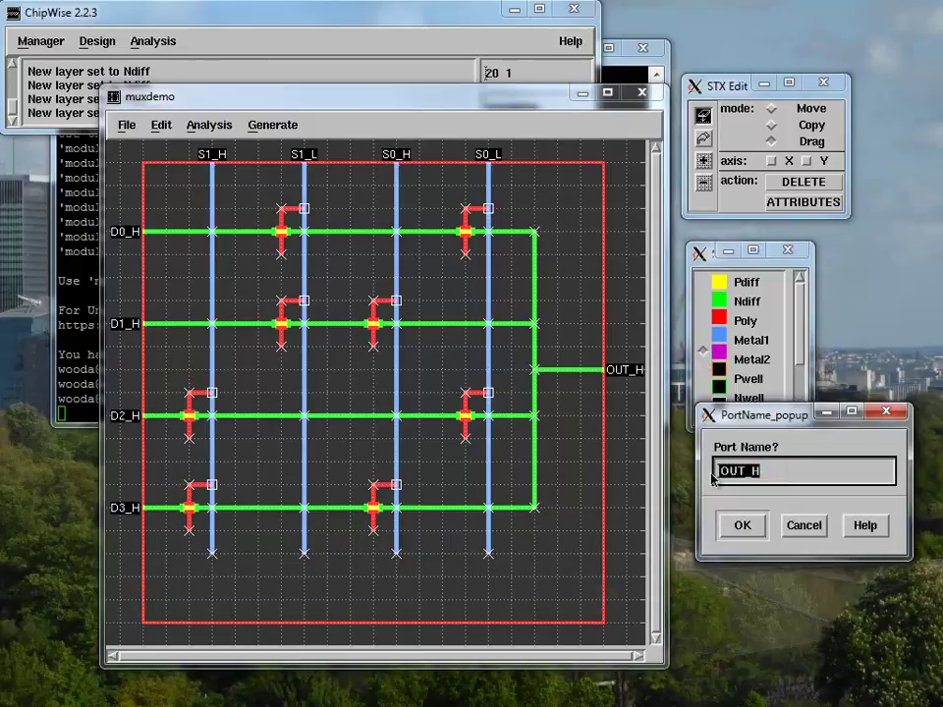
type("GND")
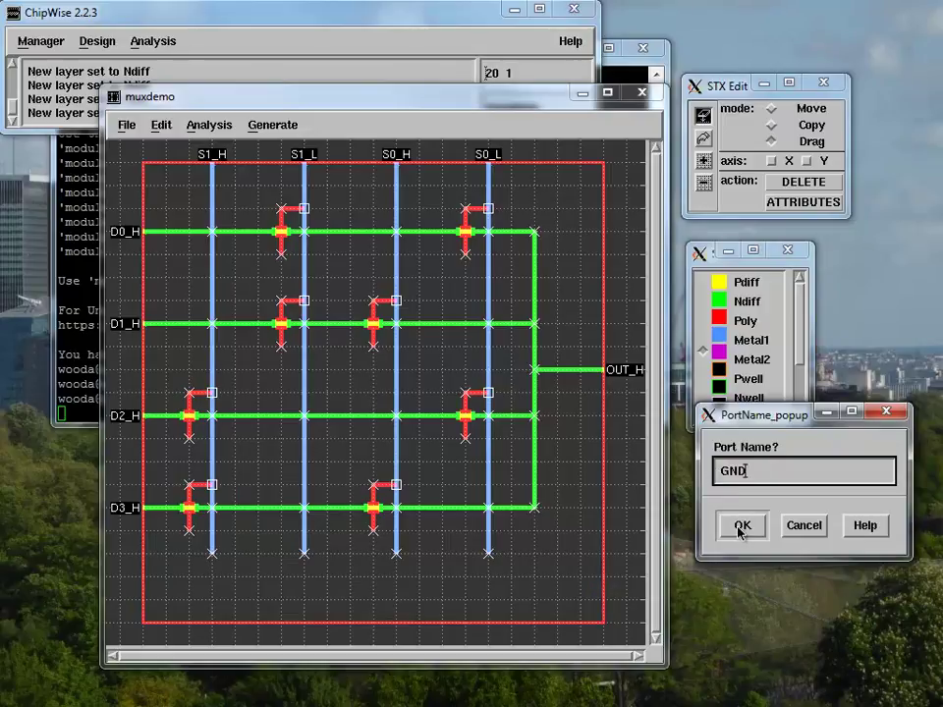
left_click(742, 526)
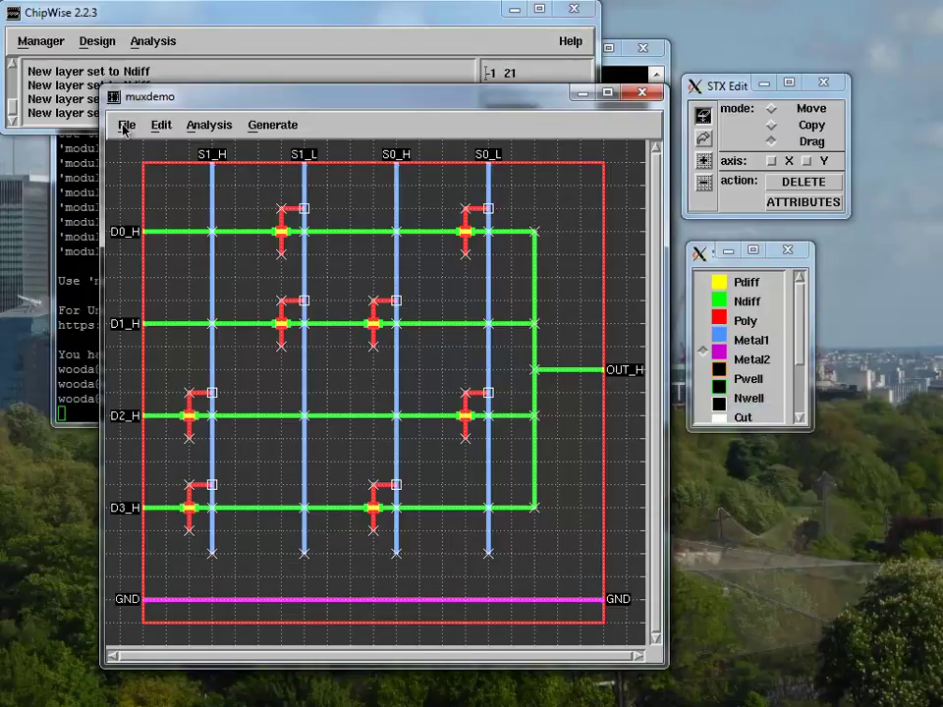
left_click(125, 128)
left_click(144, 150)
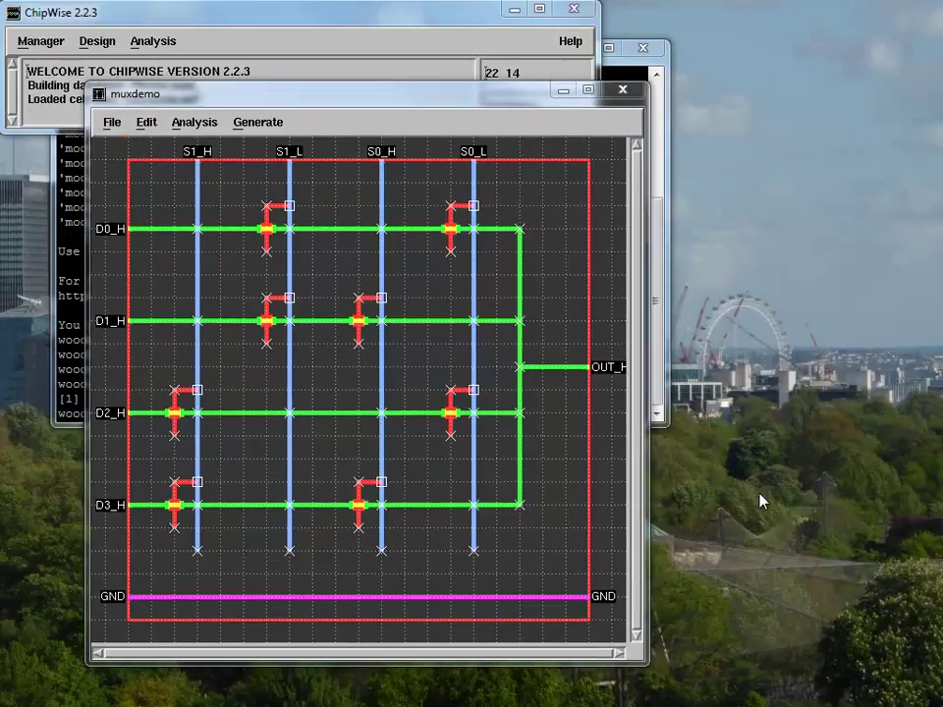
Launch gedit from the terminal and paste in the SPICE simulation commands.
left_click(59, 292)
type("gedit &")
key("Return")
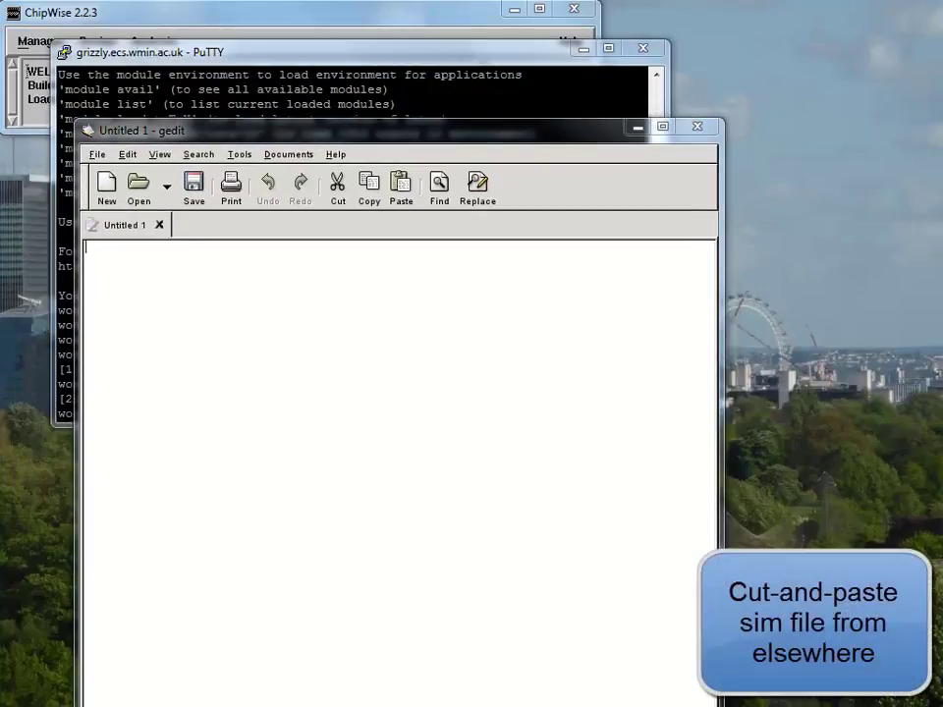
right_click(391, 380)
left_click(441, 475)
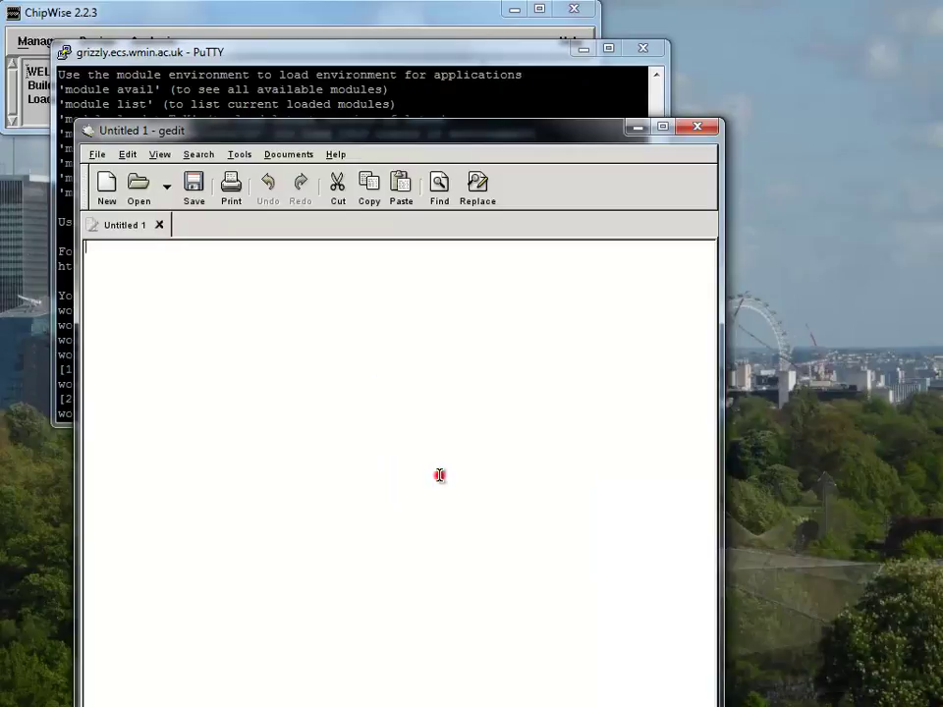
Save the document as muxdemo.bas in the chipwise folder and minimise gedit.
left_click(189, 190)
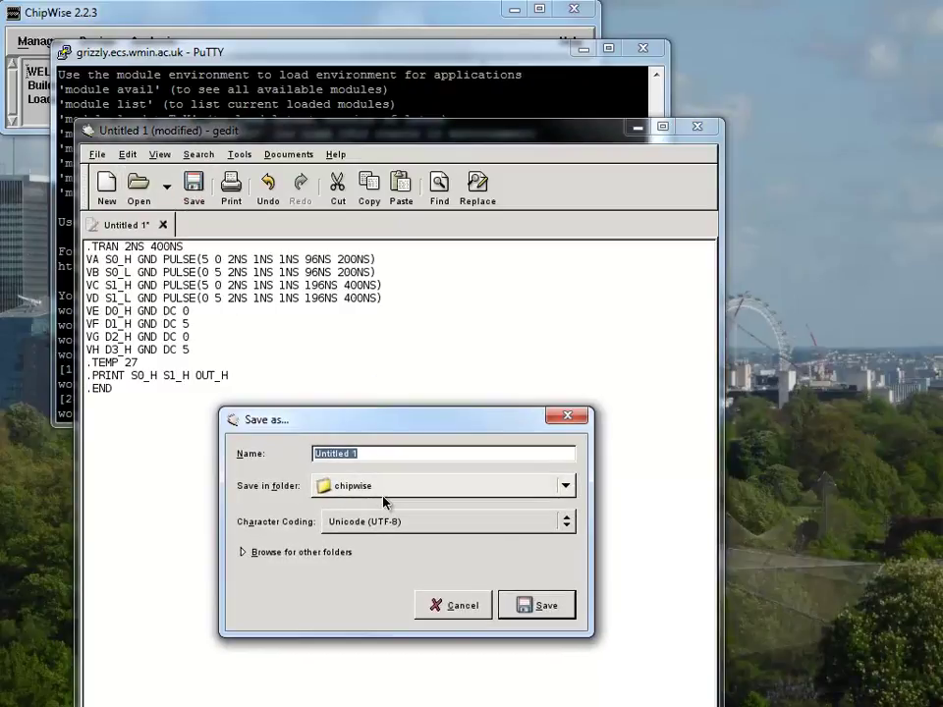
type("muxdem")
type("o")
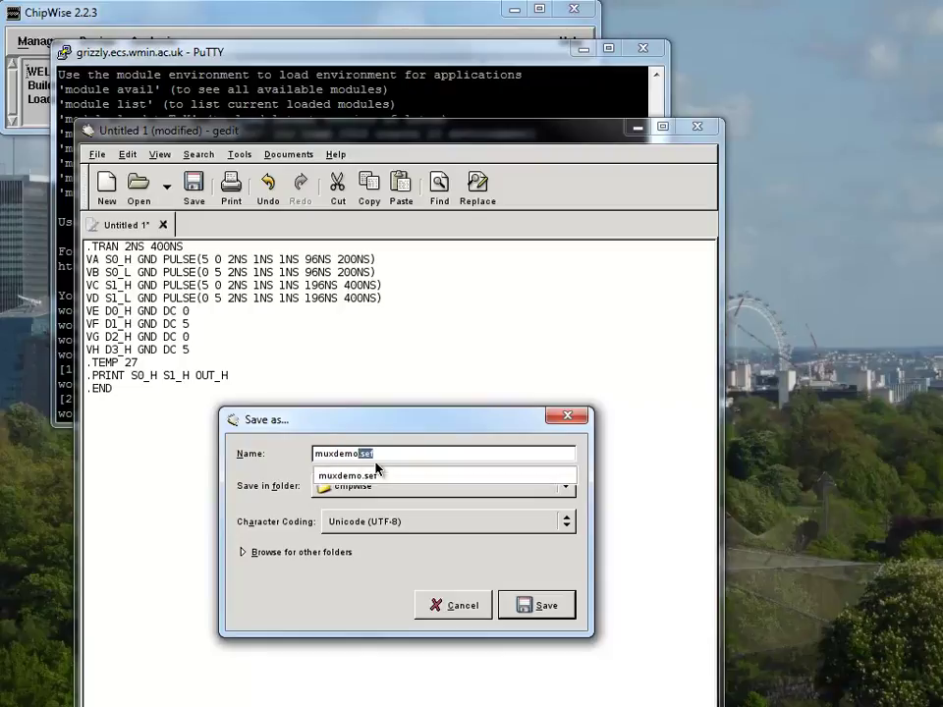
type(".bas")
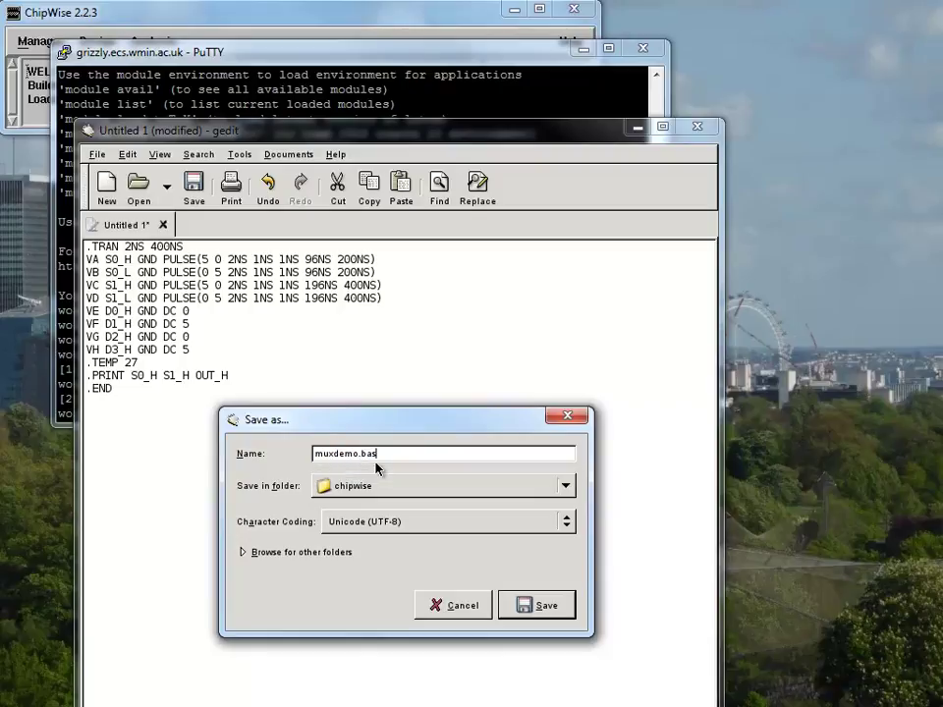
left_click(524, 607)
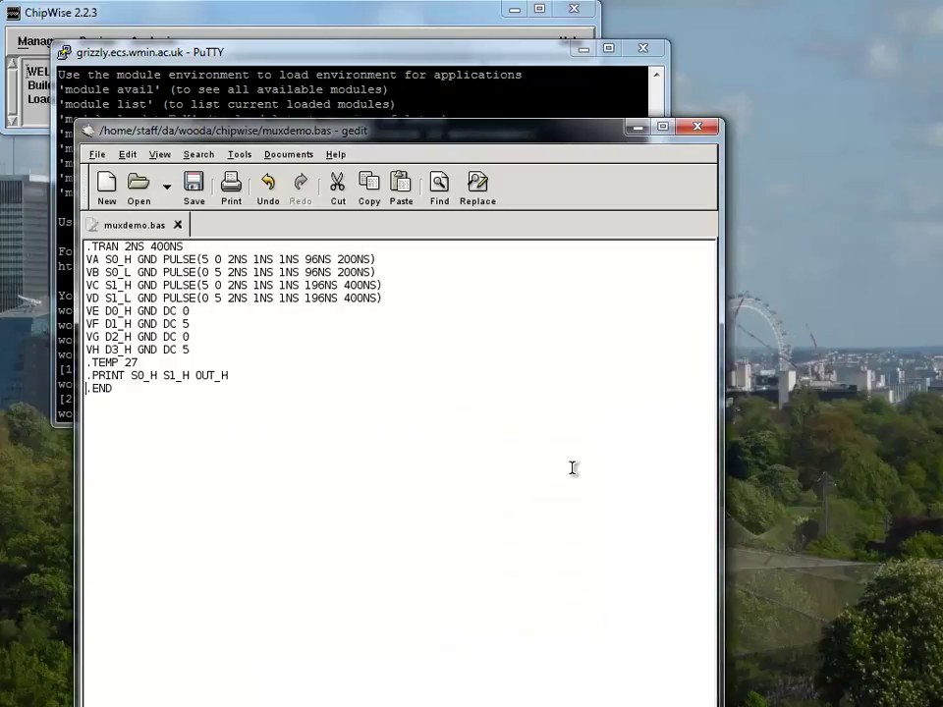
left_click(637, 128)
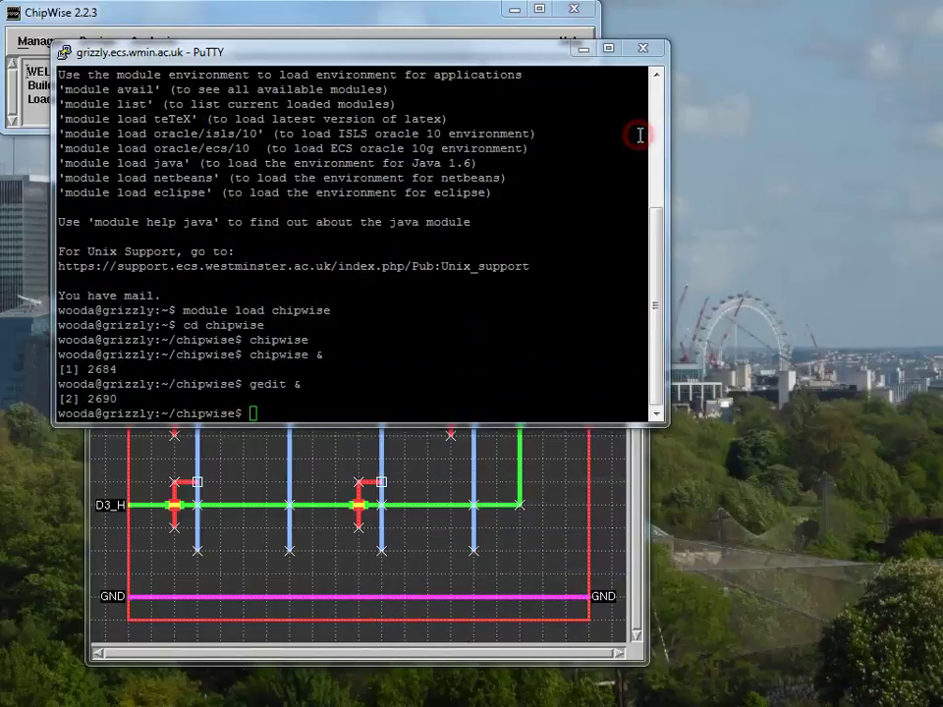
Run the spice3 transient simulation of muxdemo, check s0_h, s1_h, out_h waveforms, then close the viewer.
left_click(415, 544)
left_click(179, 122)
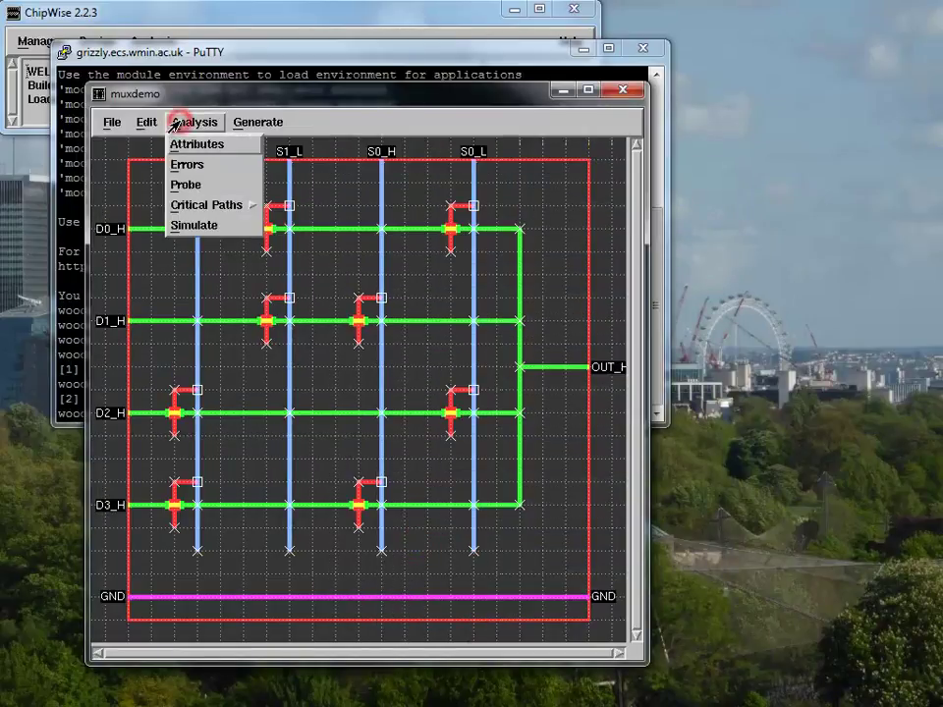
left_click(202, 225)
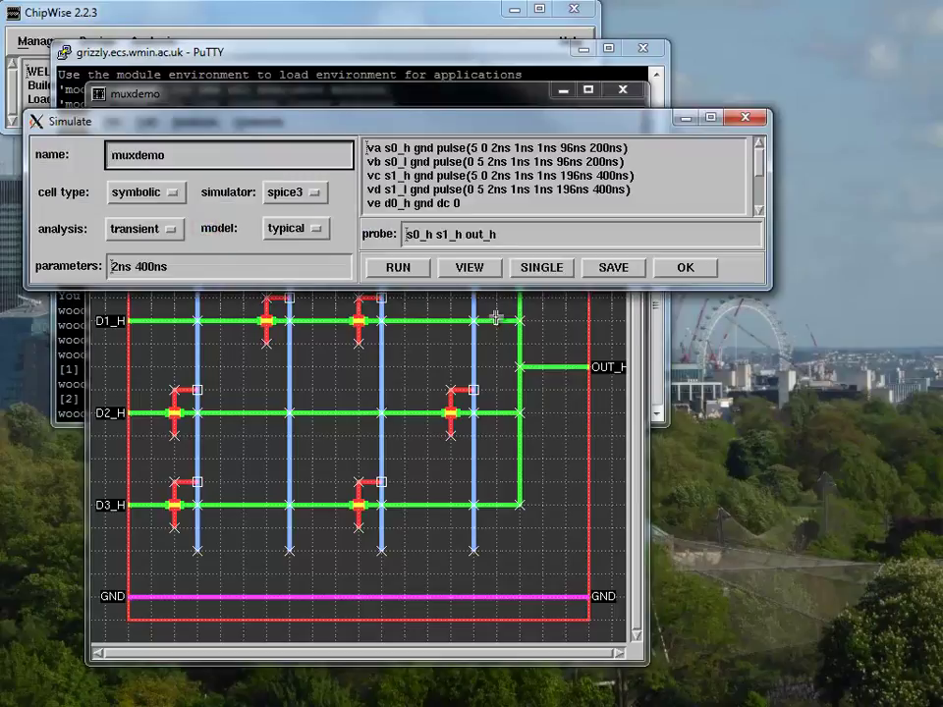
left_click(401, 269)
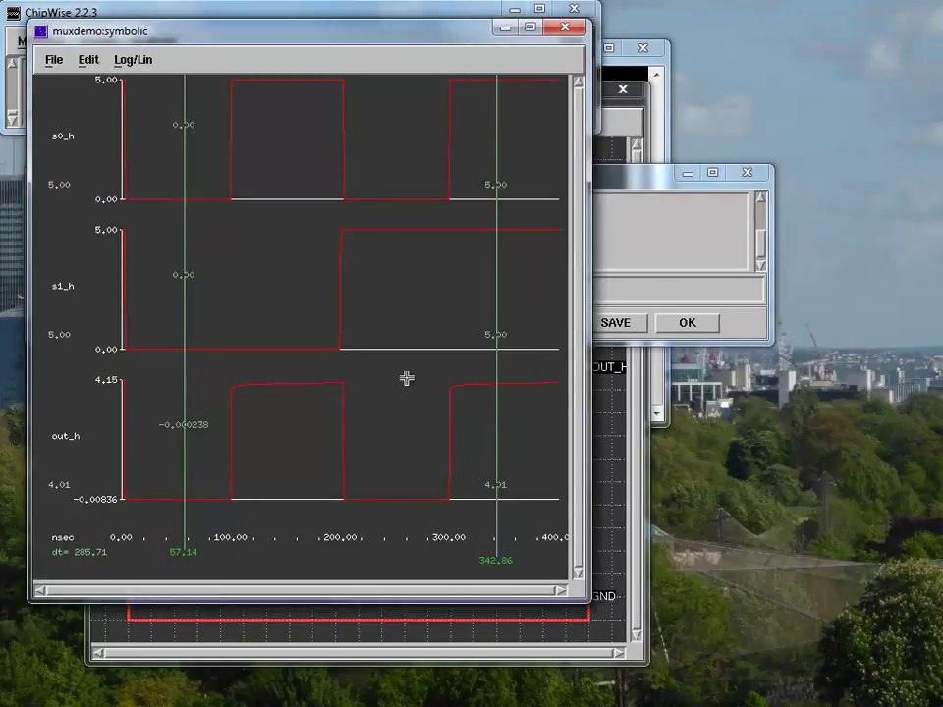
key("alt+f")
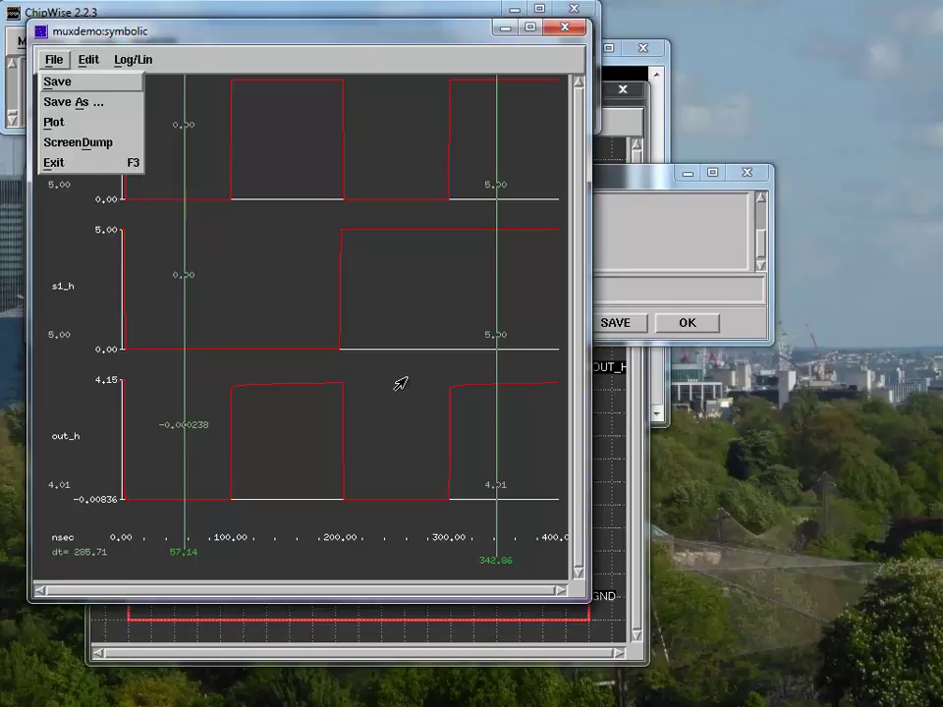
key("F3")
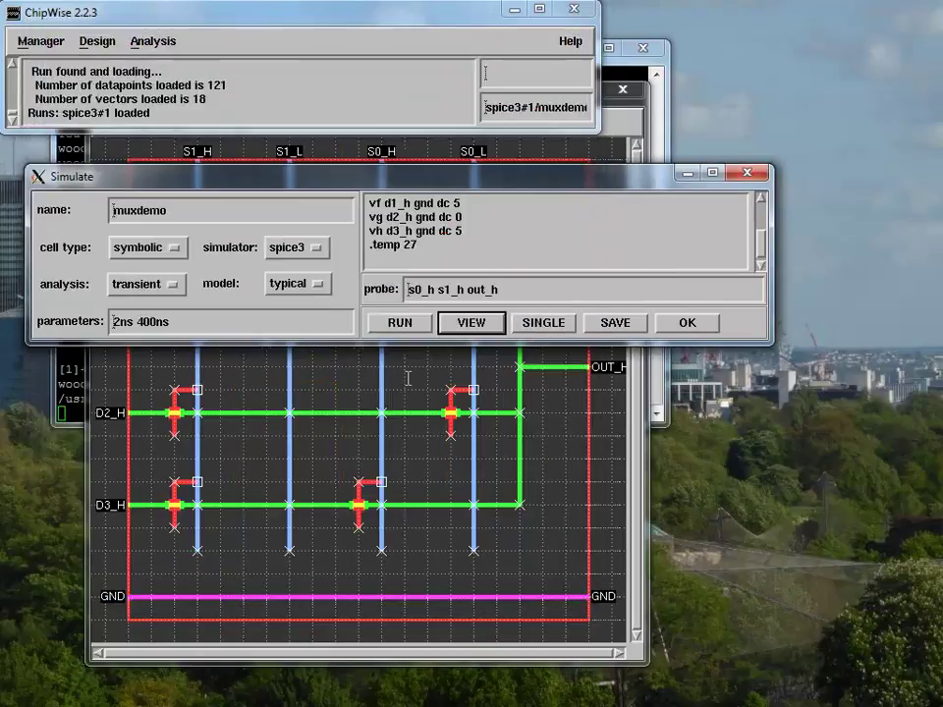
left_click(406, 379)
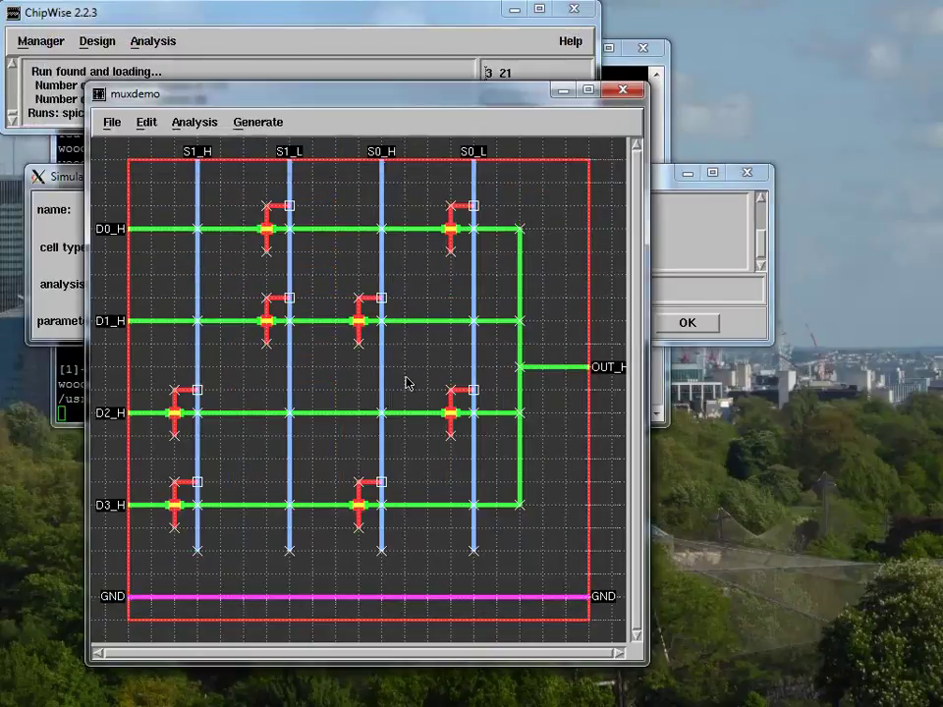
Generate the muxdemo physical layout with Generate > GenPhys.
key("alt+g")
key("Right")
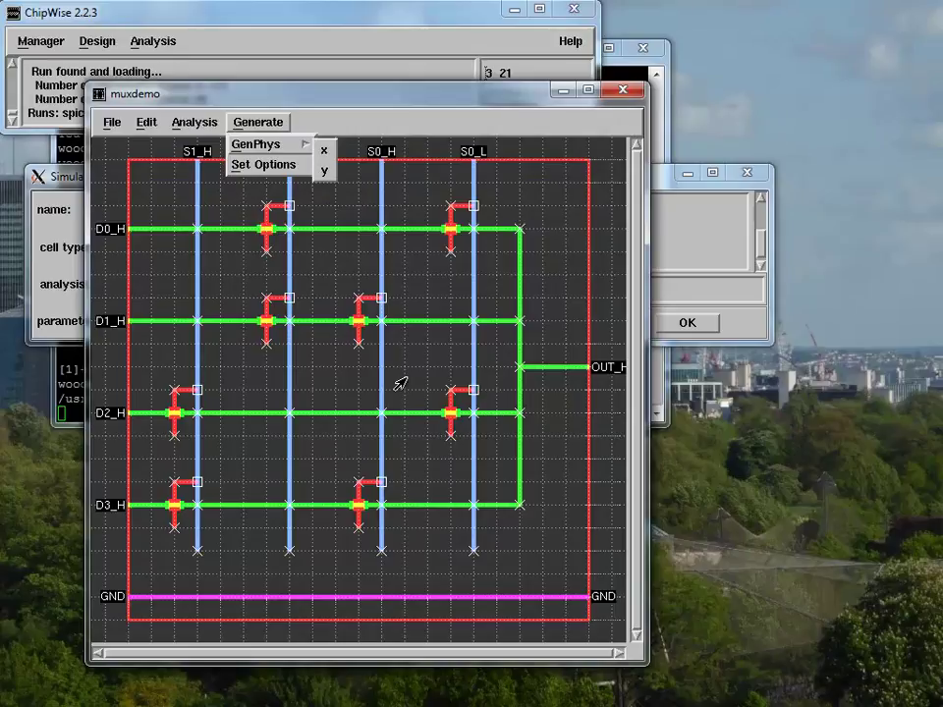
key("Return")
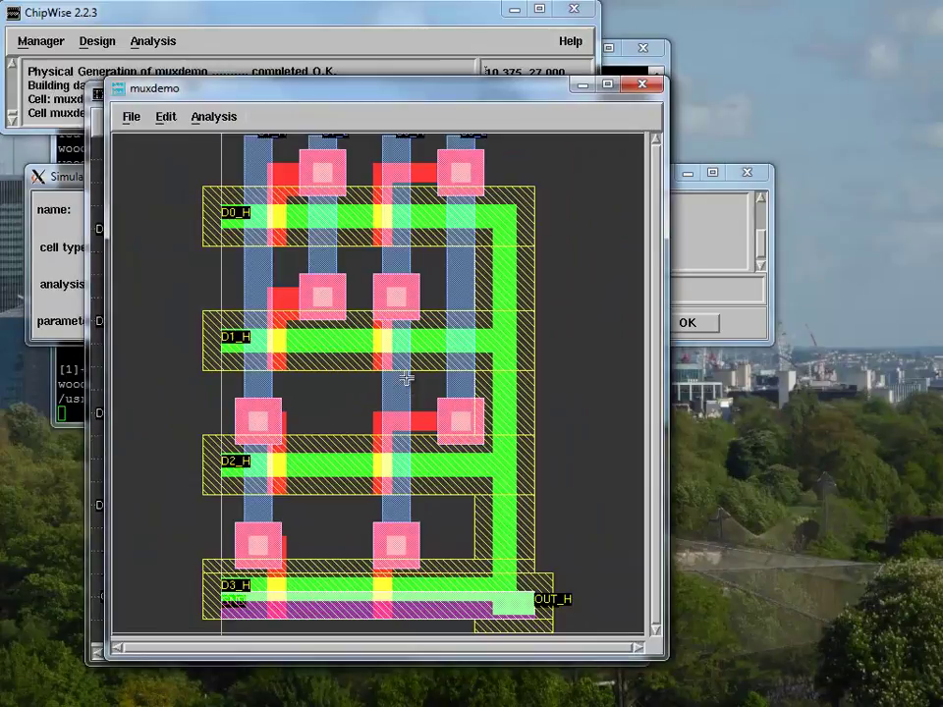